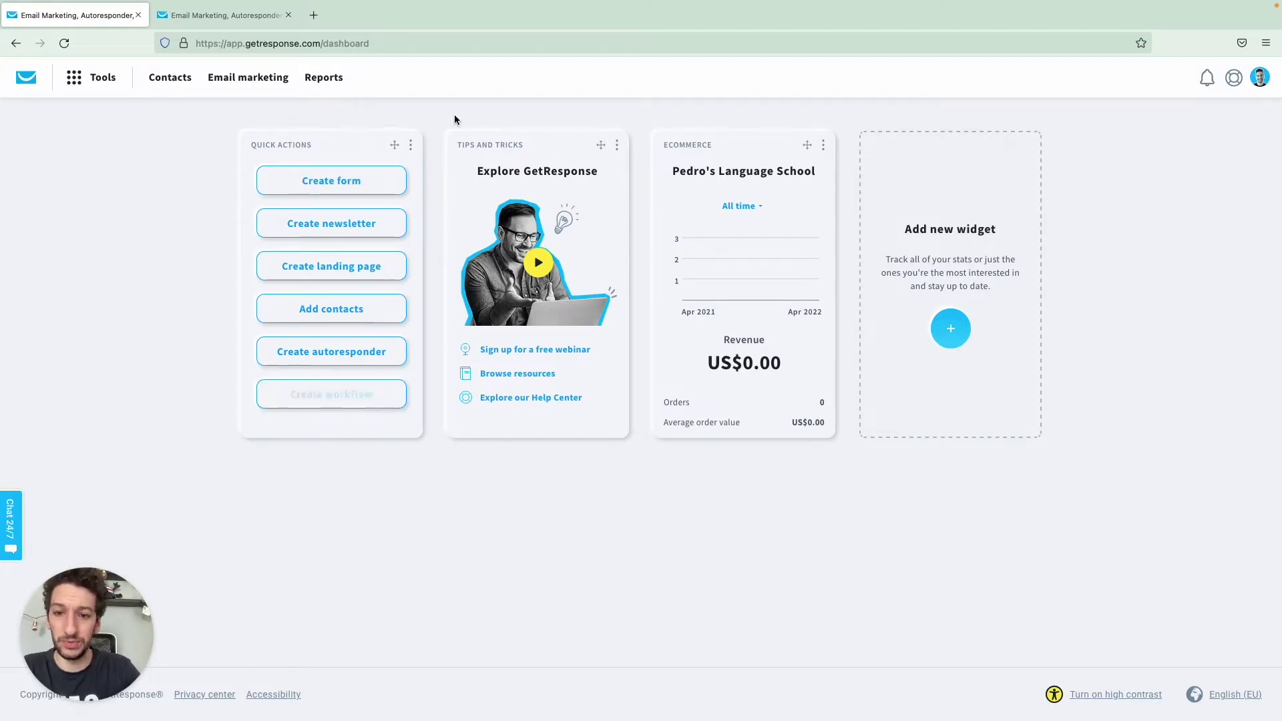
Cancel editing the Quick Actions widget without changes and show the full Tools list
click(411, 145)
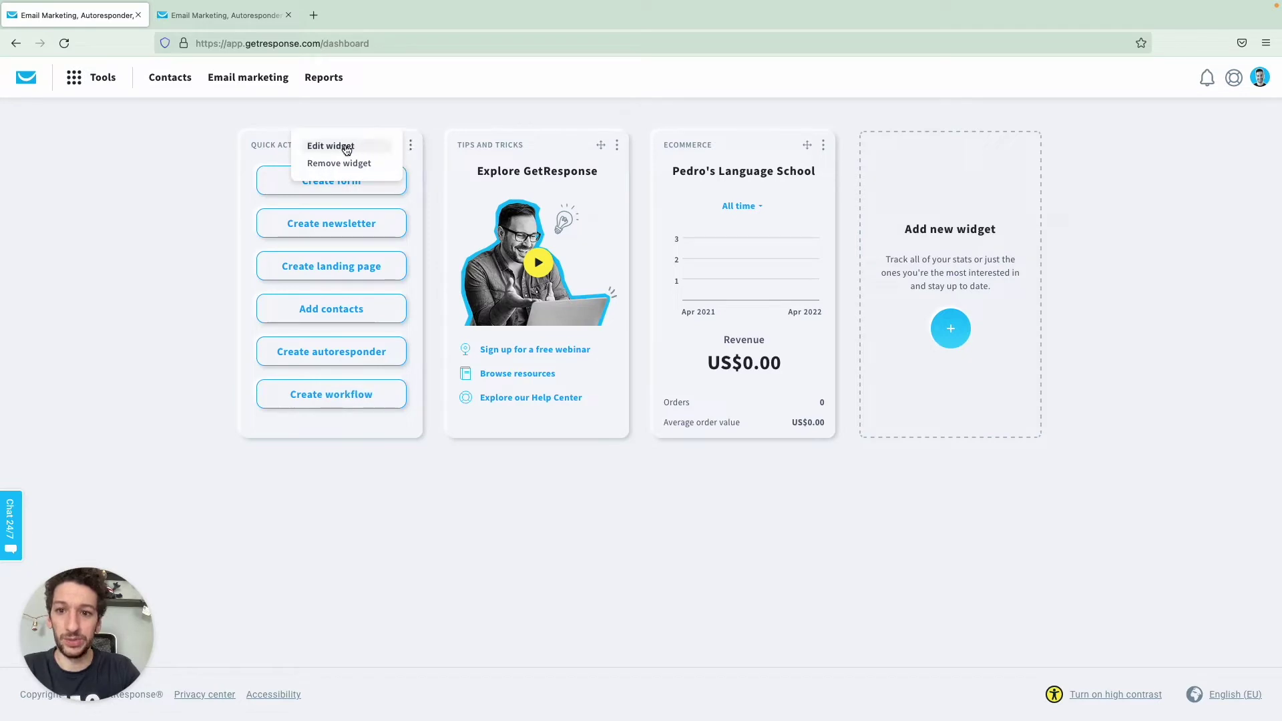
click(346, 146)
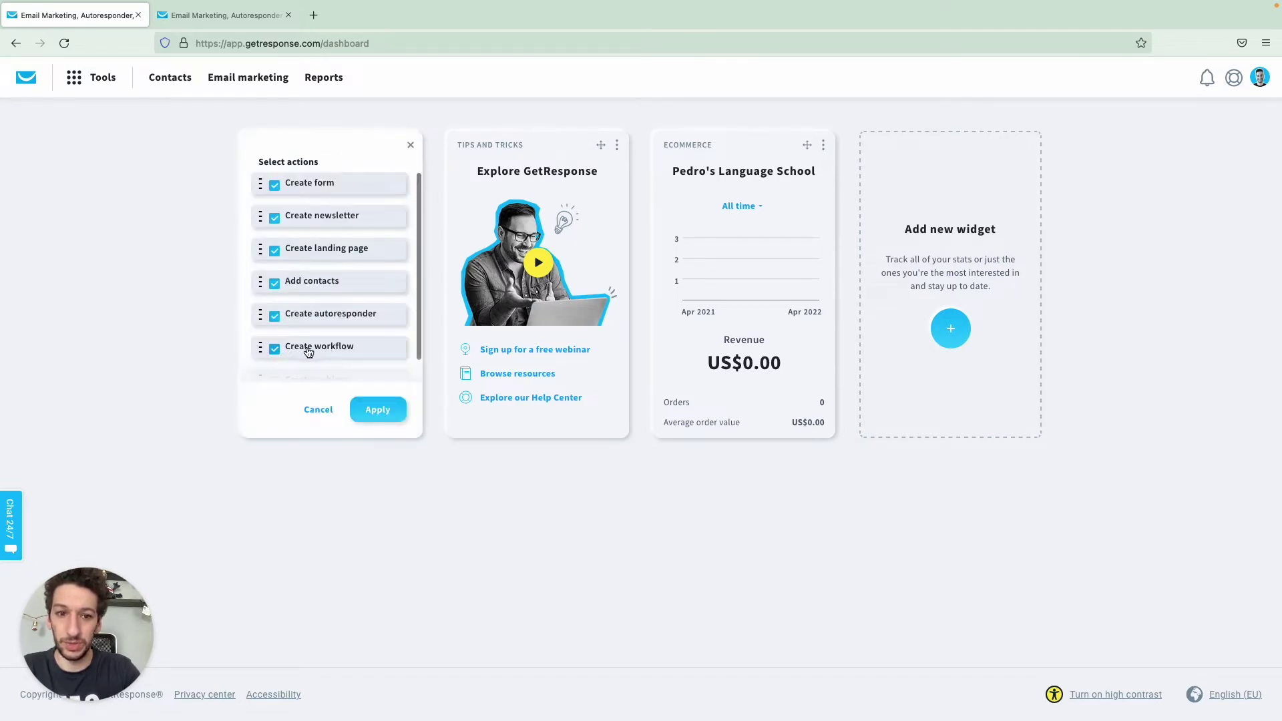
click(311, 410)
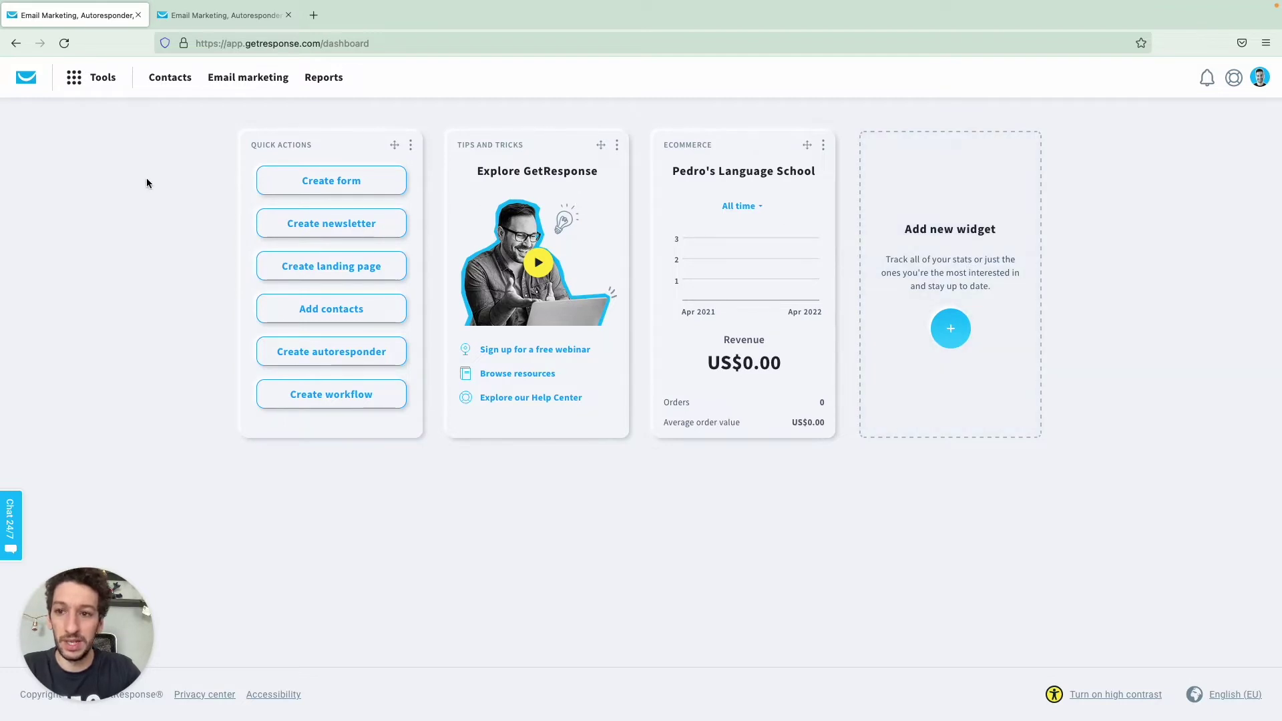
click(101, 79)
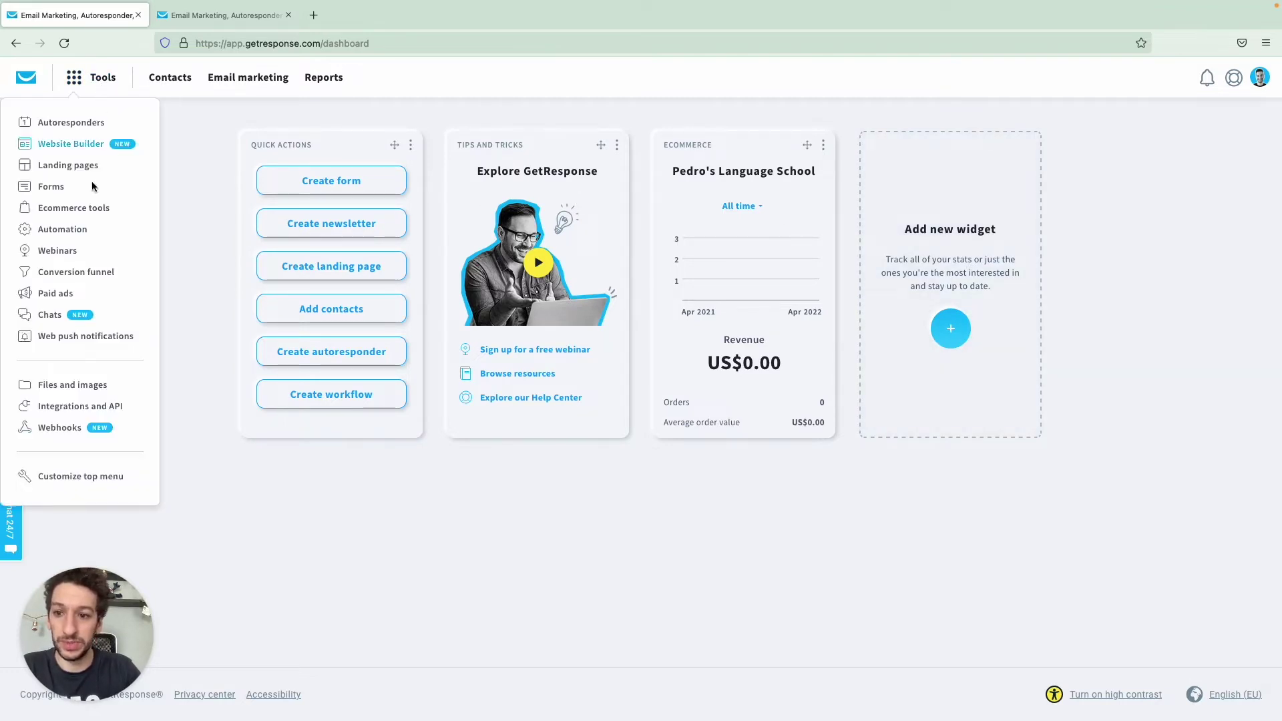
Go to Automation and start creating a new workflow
click(62, 230)
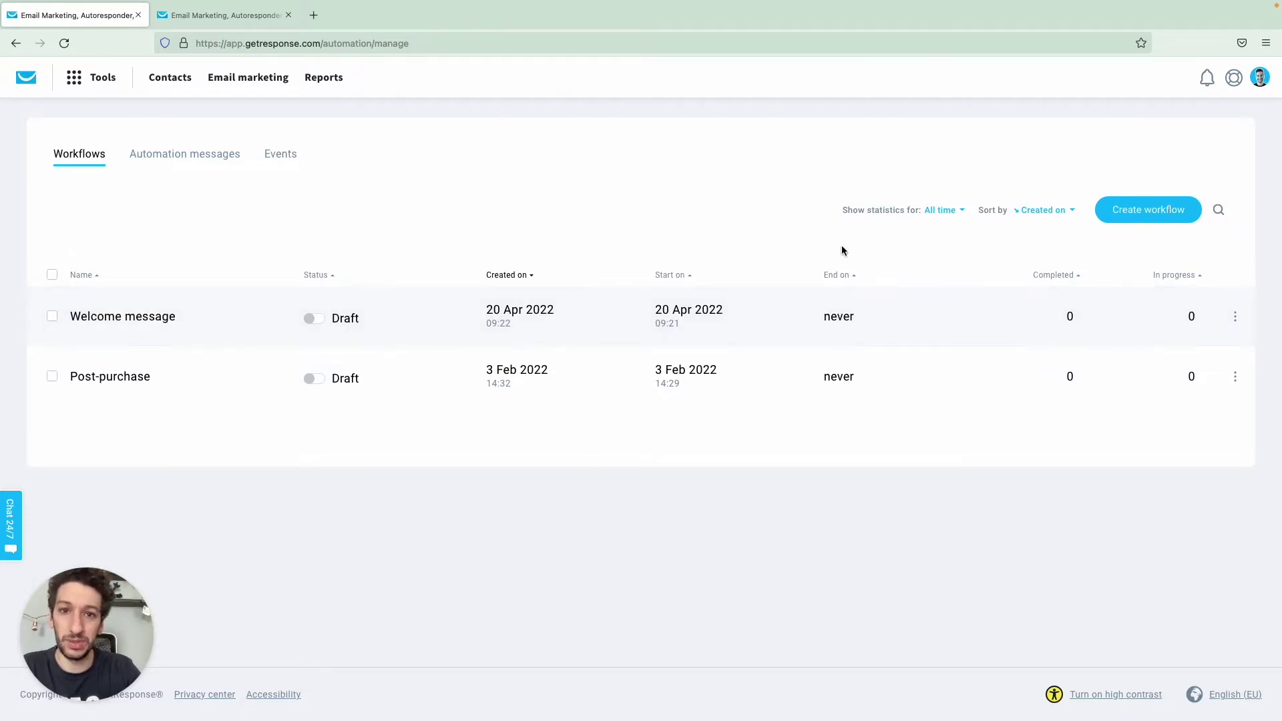
click(1128, 212)
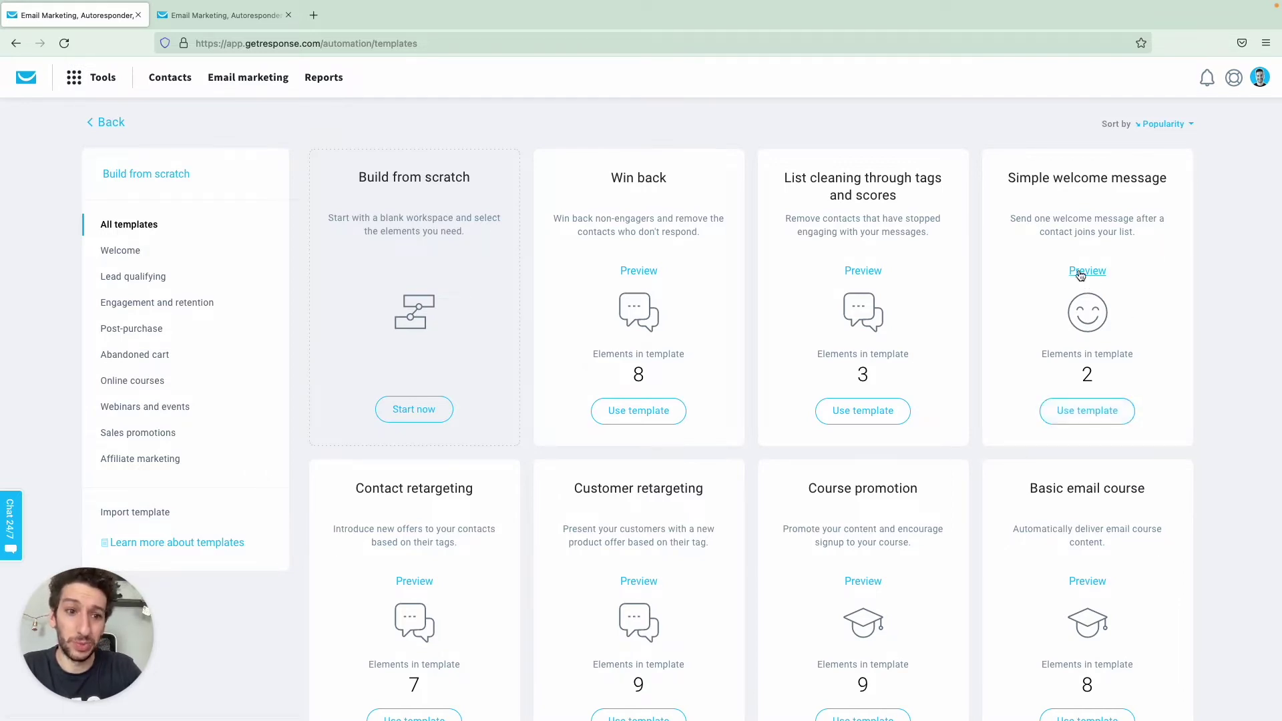
Use the Simple welcome message template, nudge the message step down-right, and view both nodes' settings
click(1078, 418)
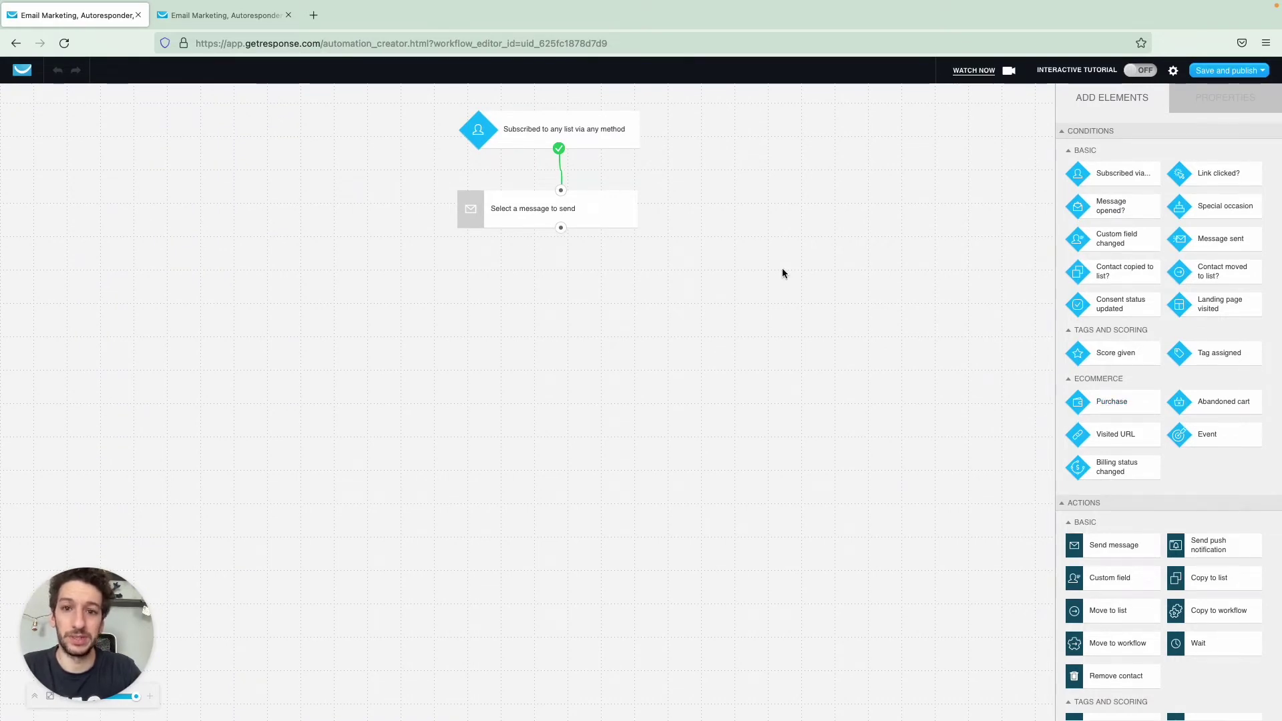
drag(606, 214, 643, 241)
click(603, 132)
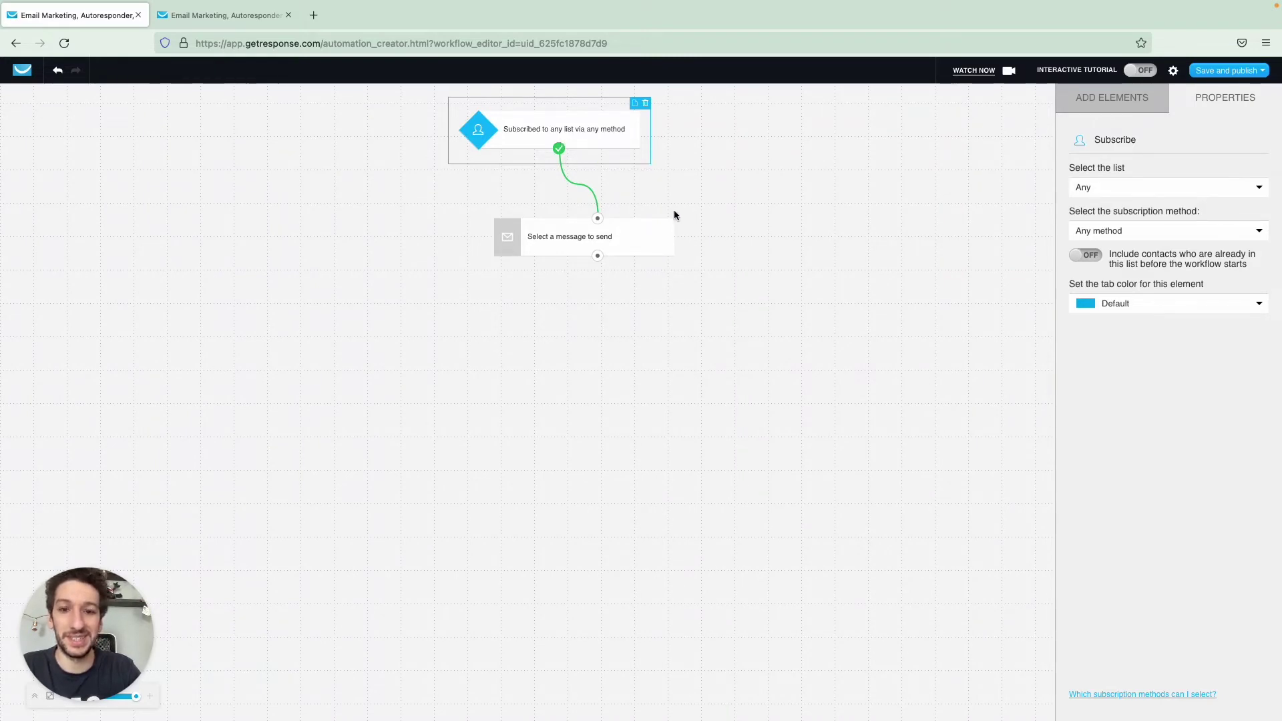
click(645, 252)
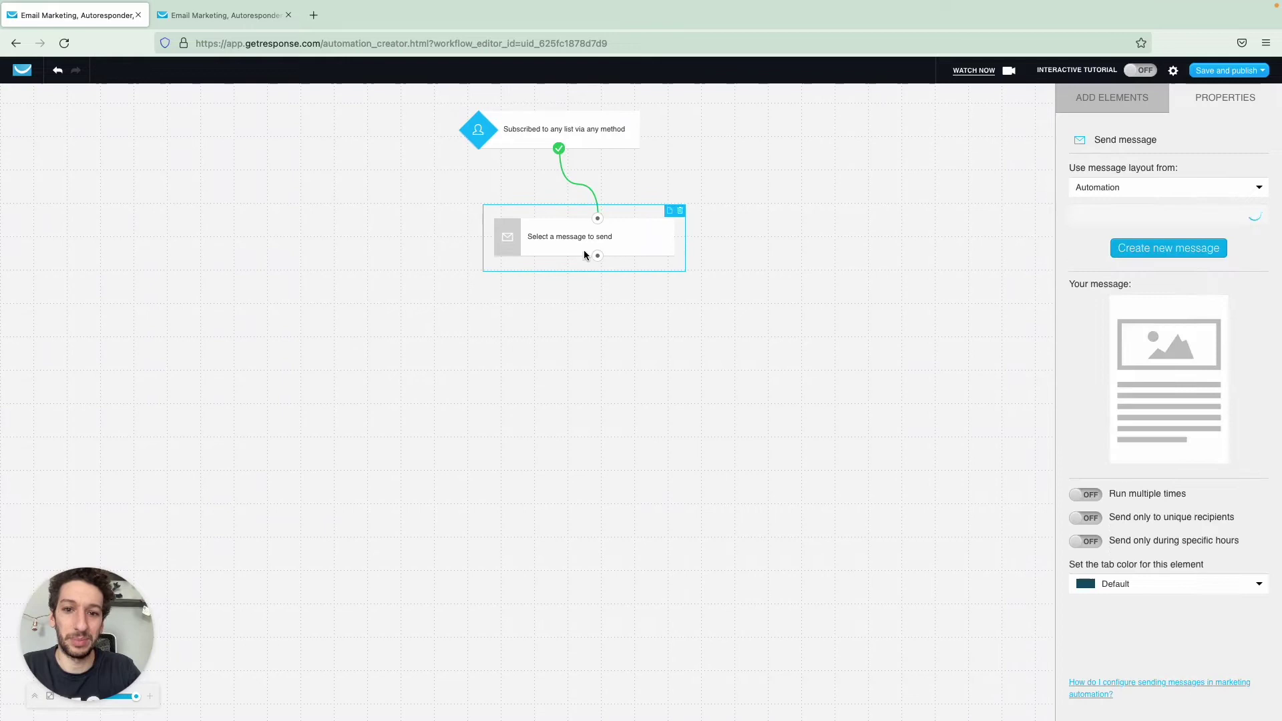
Set the subscription trigger to the specific list 'Chat prospects', leaving existing contacts excluded
click(586, 131)
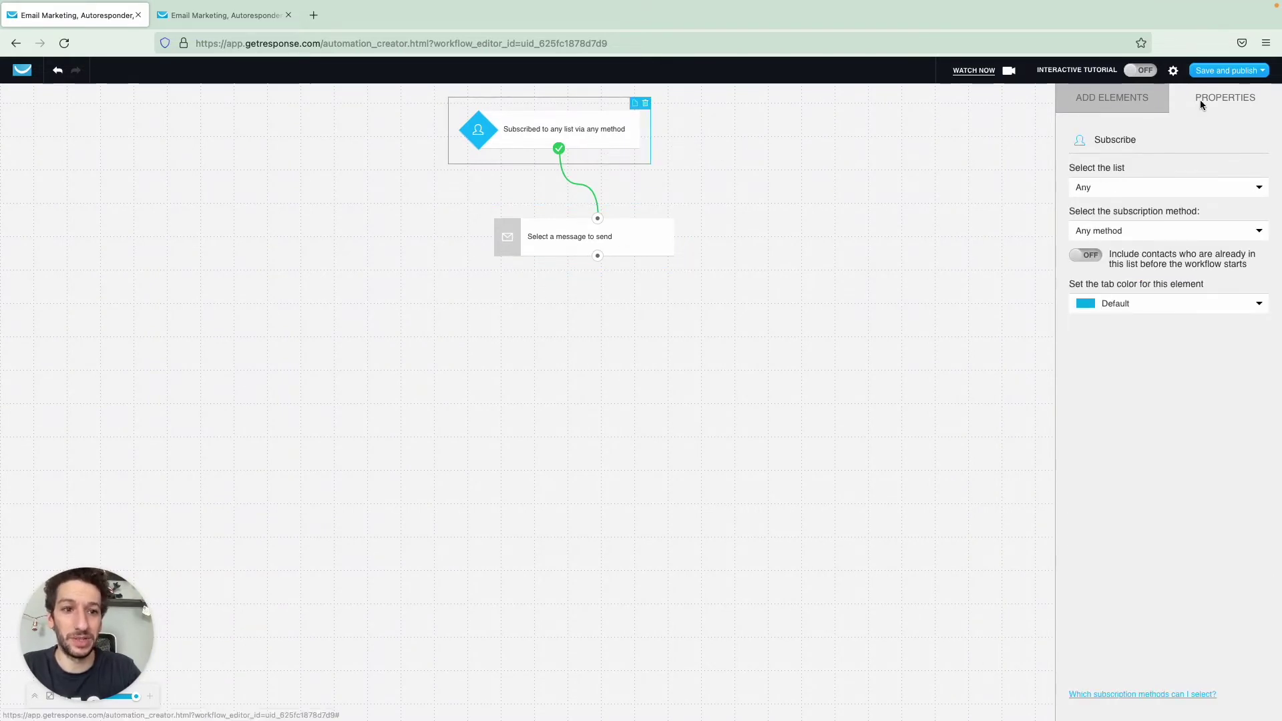
click(1103, 189)
click(1100, 216)
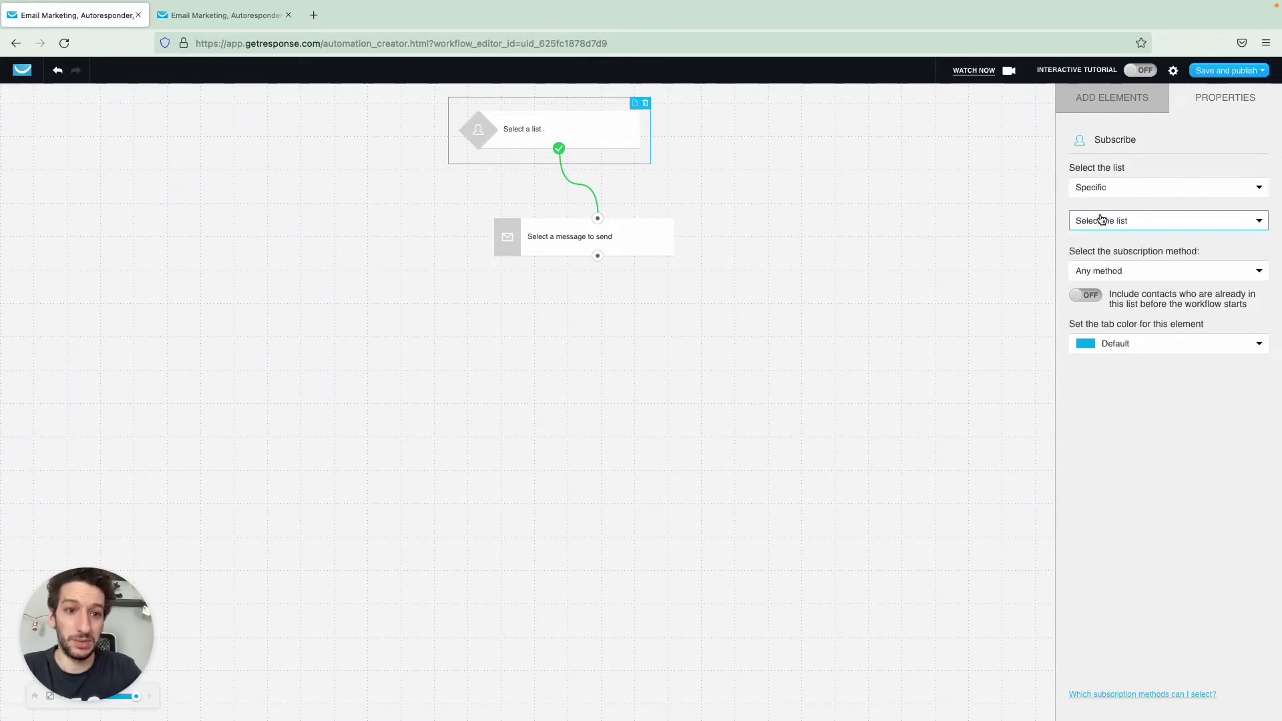
click(1099, 222)
click(1106, 277)
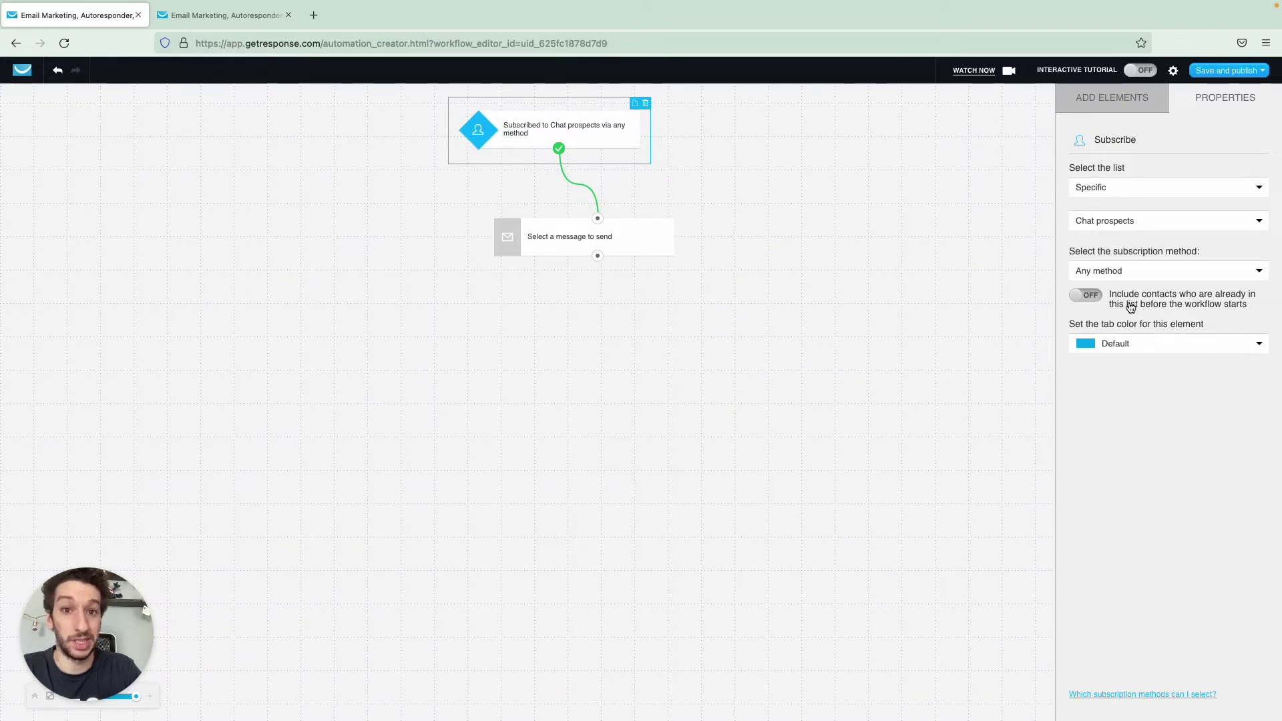
click(1086, 295)
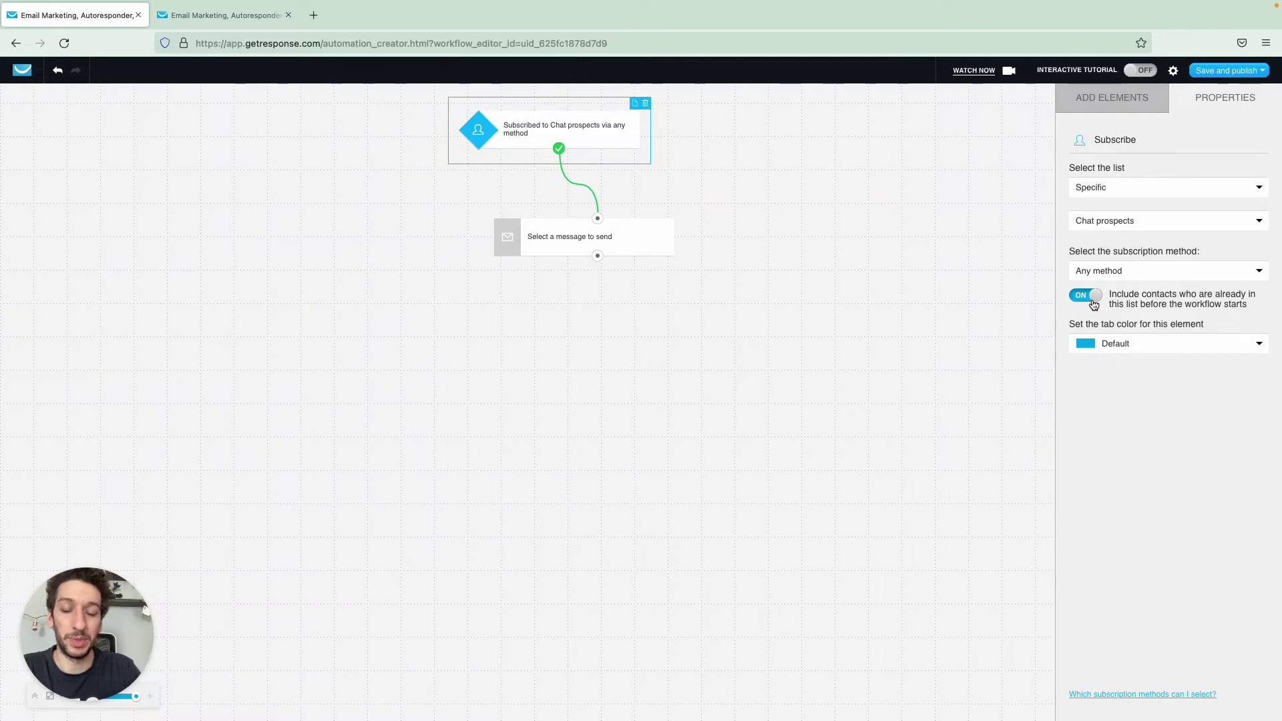
click(1088, 297)
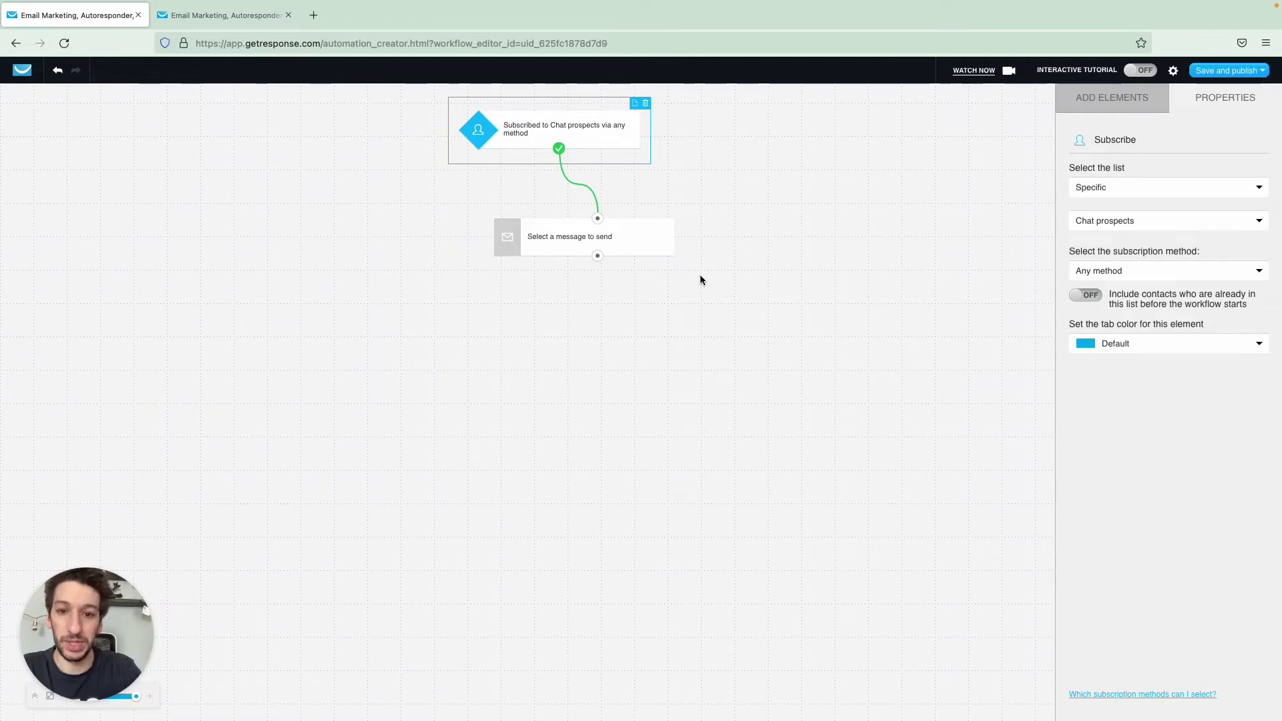
Set the Send message step to send the 'Welcome!' message
click(653, 254)
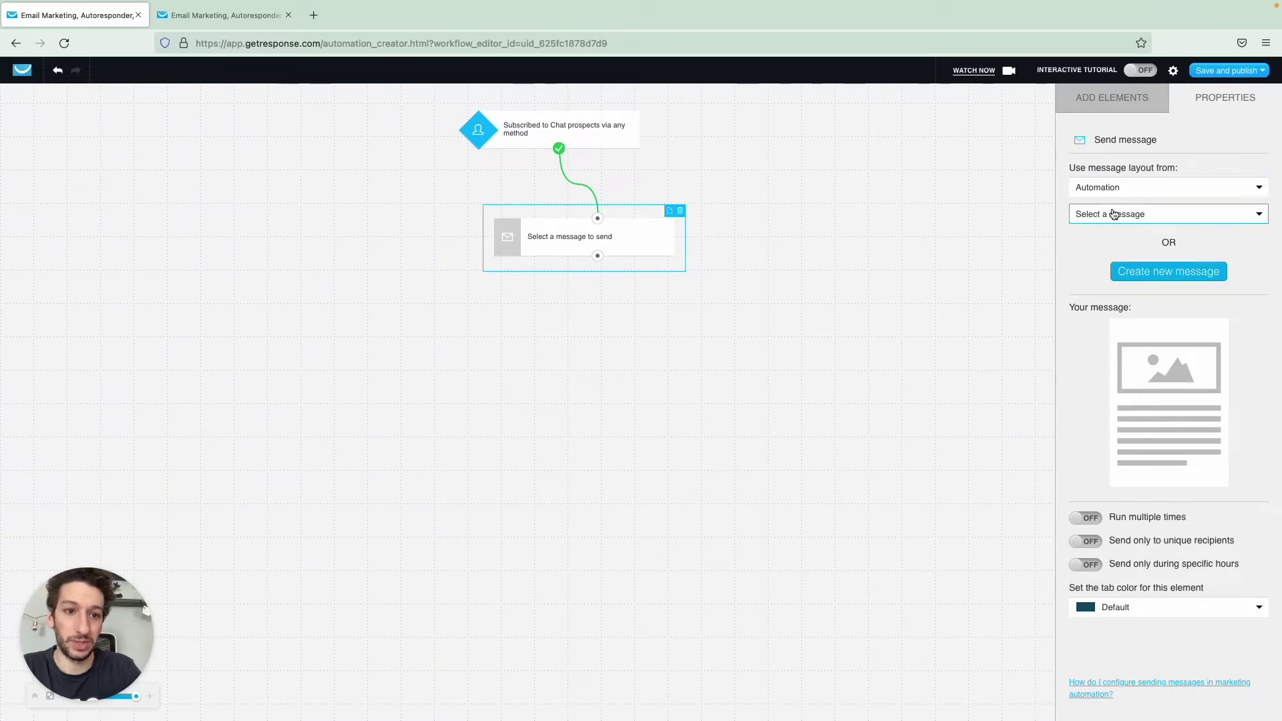
click(1113, 214)
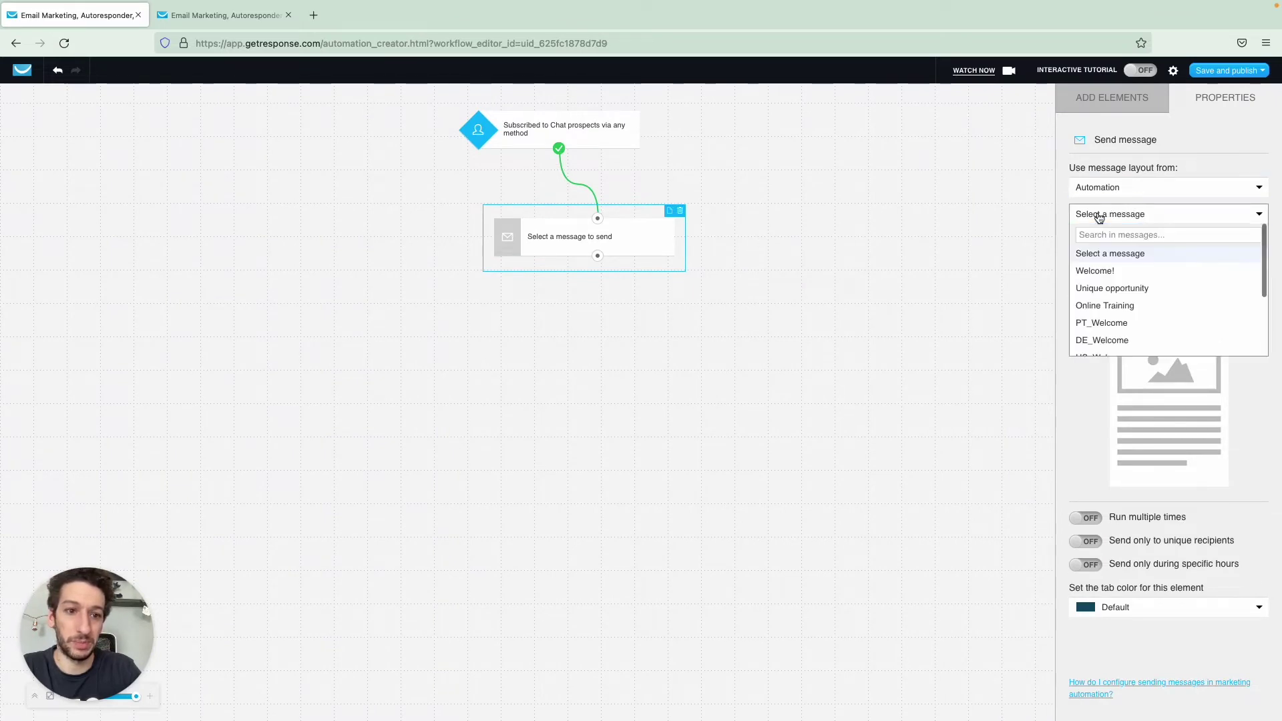
click(1095, 271)
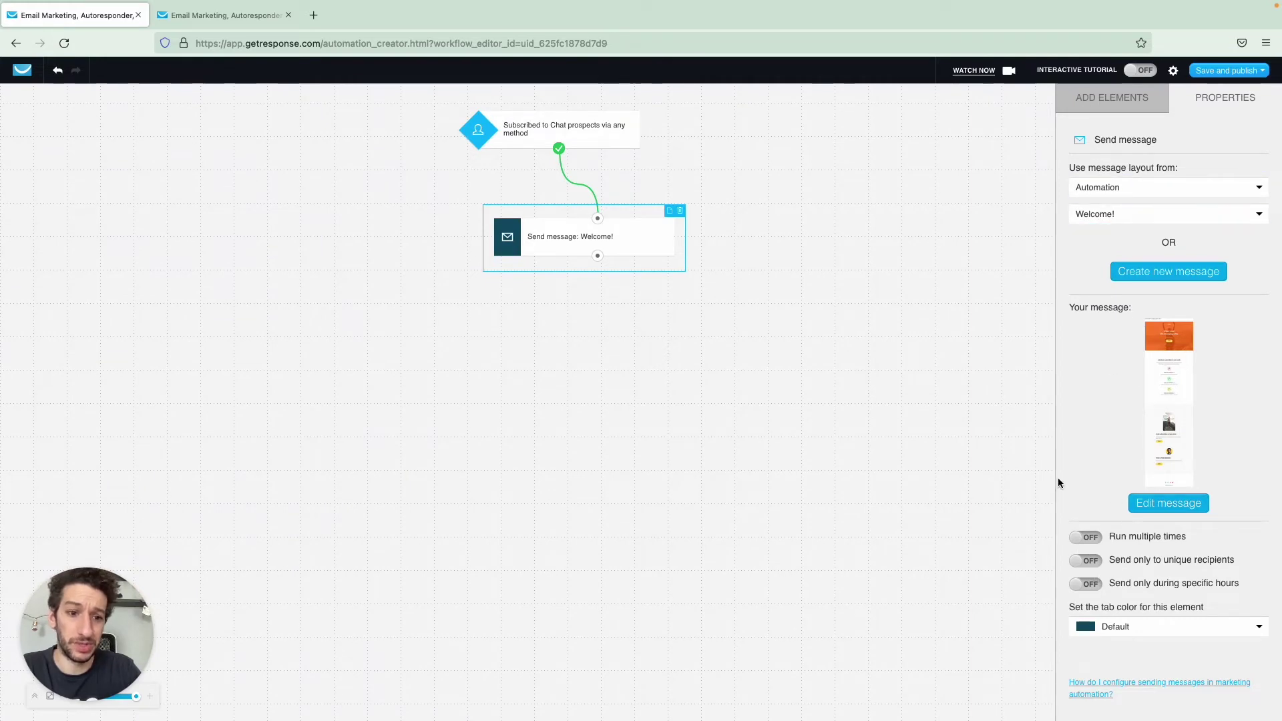
click(1114, 100)
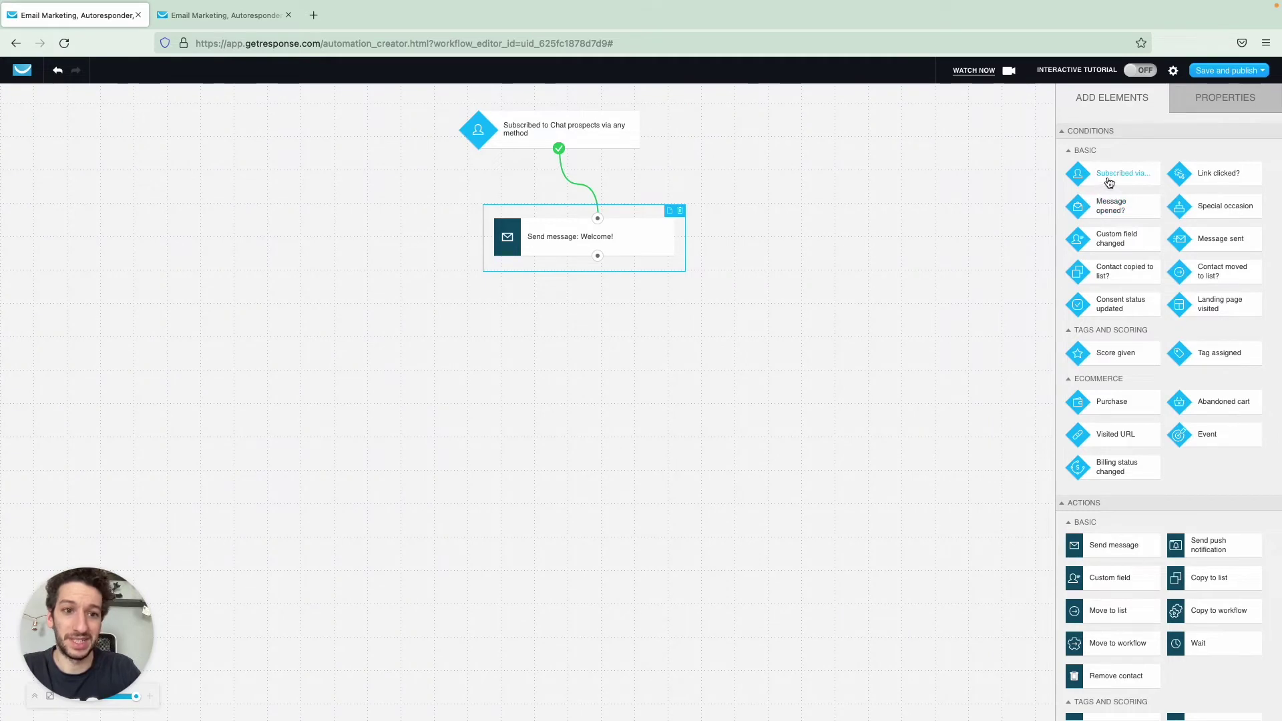
drag(1105, 175, 839, 126)
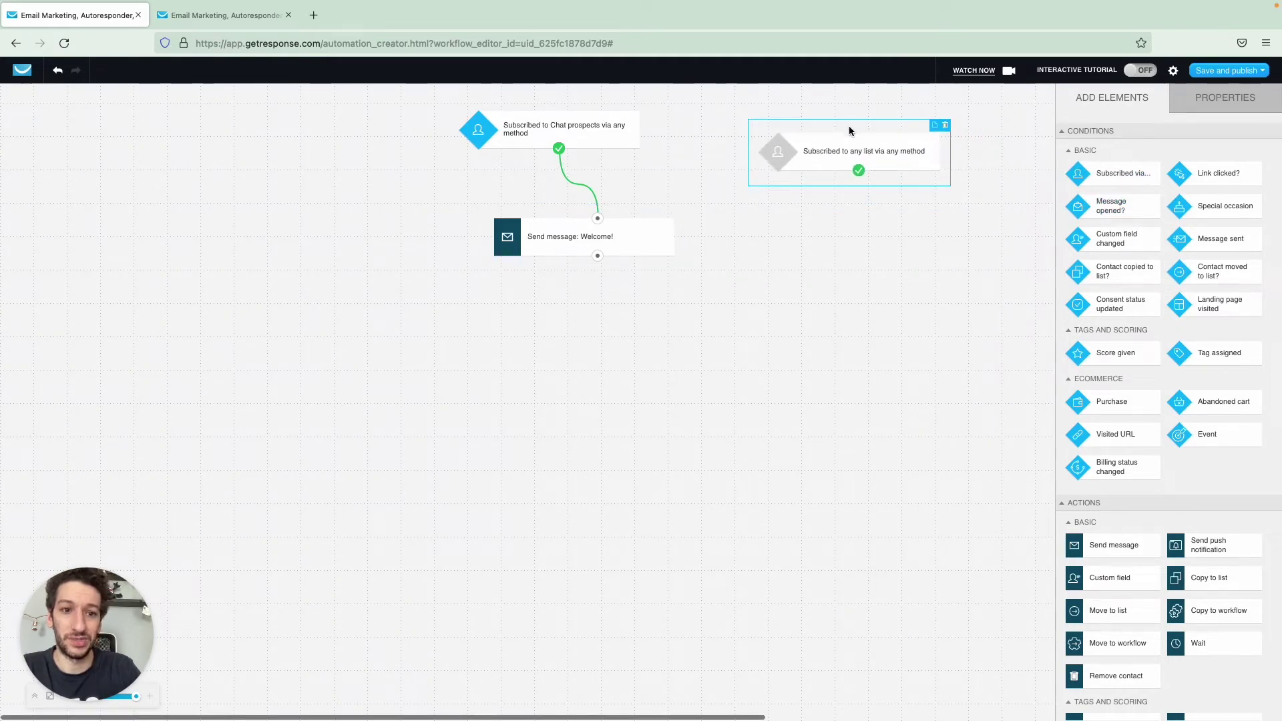
click(1130, 101)
drag(1114, 544, 877, 255)
drag(858, 170, 930, 263)
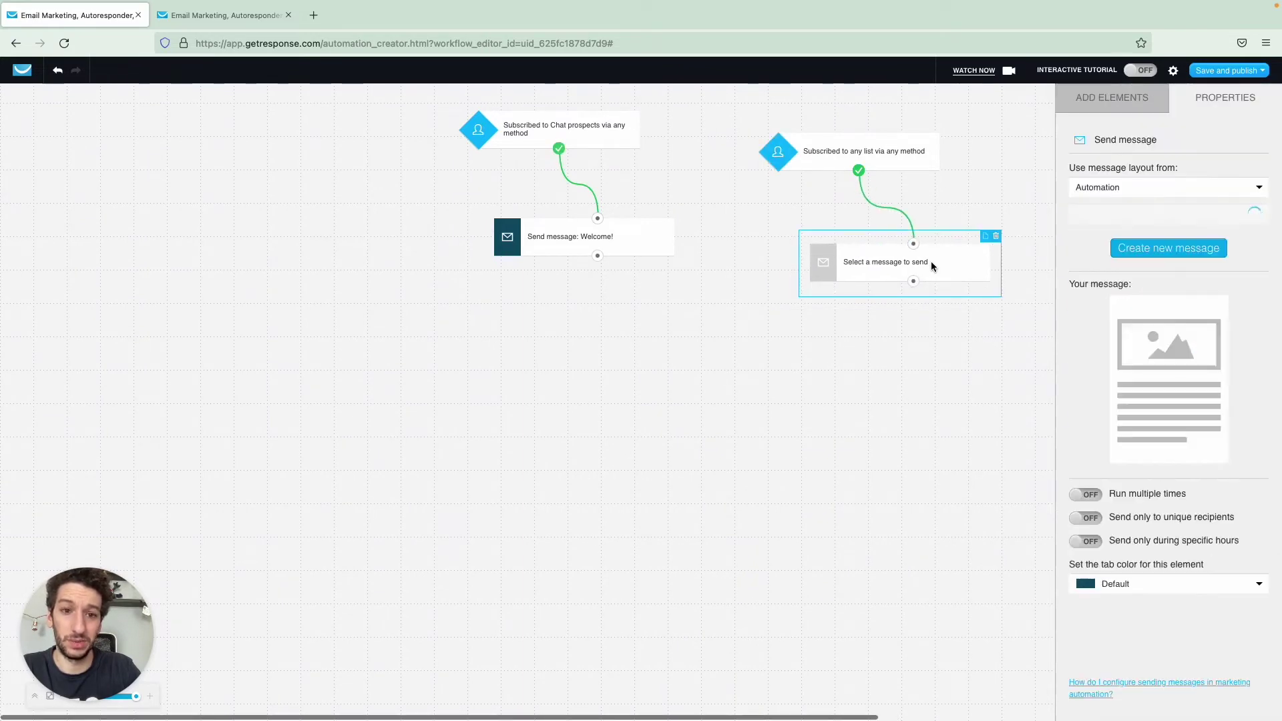
click(995, 237)
click(915, 158)
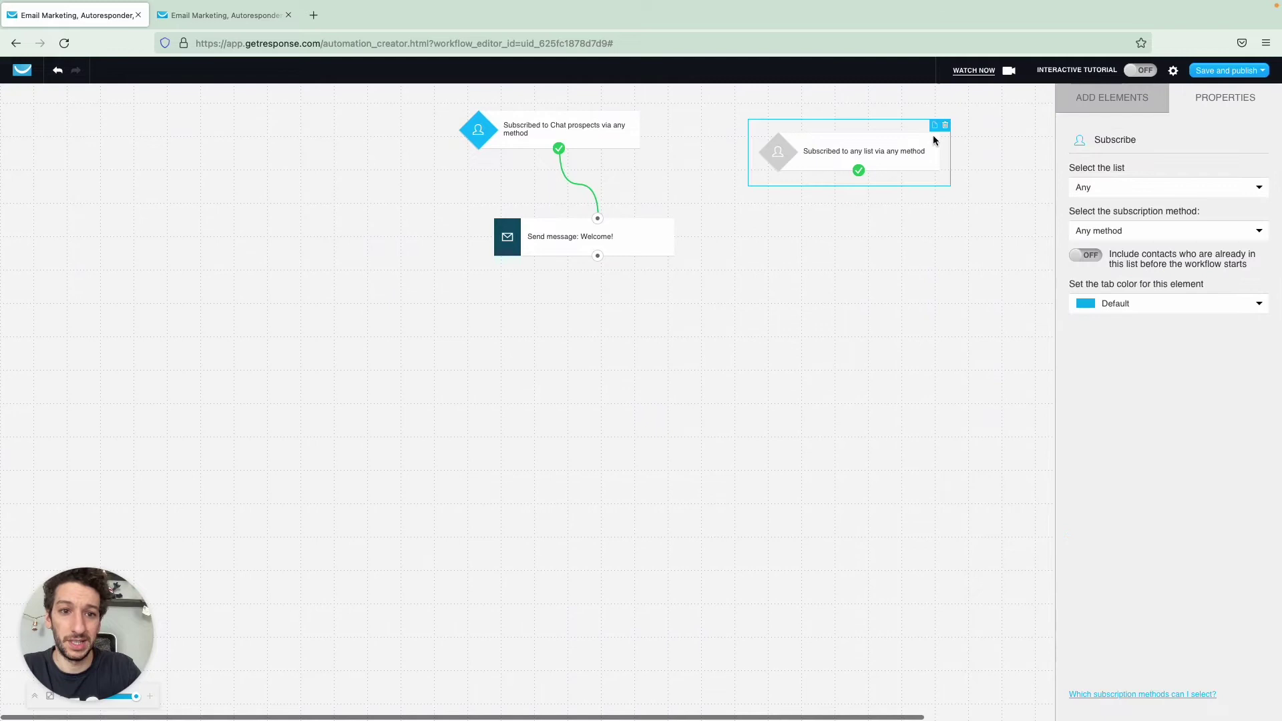
click(944, 127)
scroll(1101, 472, down, 5)
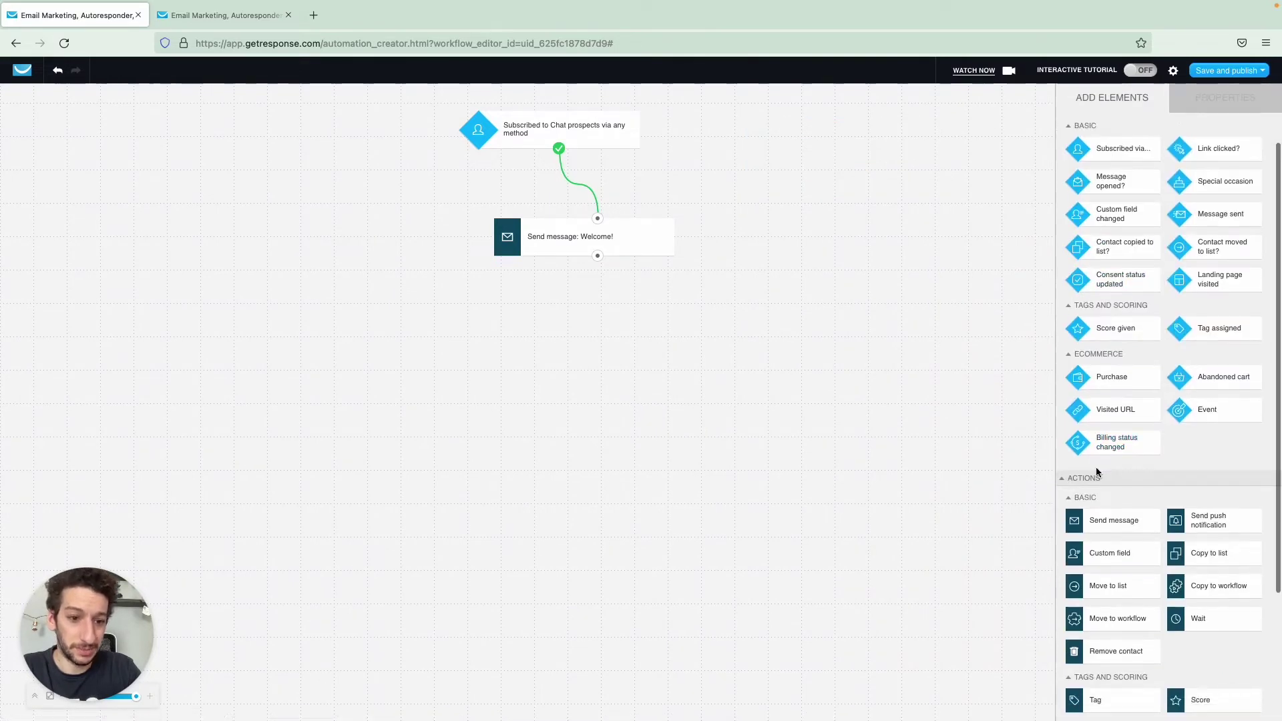
Add a Dynamic segment filter and rewire the flow as trigger → filter → Welcome! message
drag(1120, 644, 657, 326)
click(573, 224)
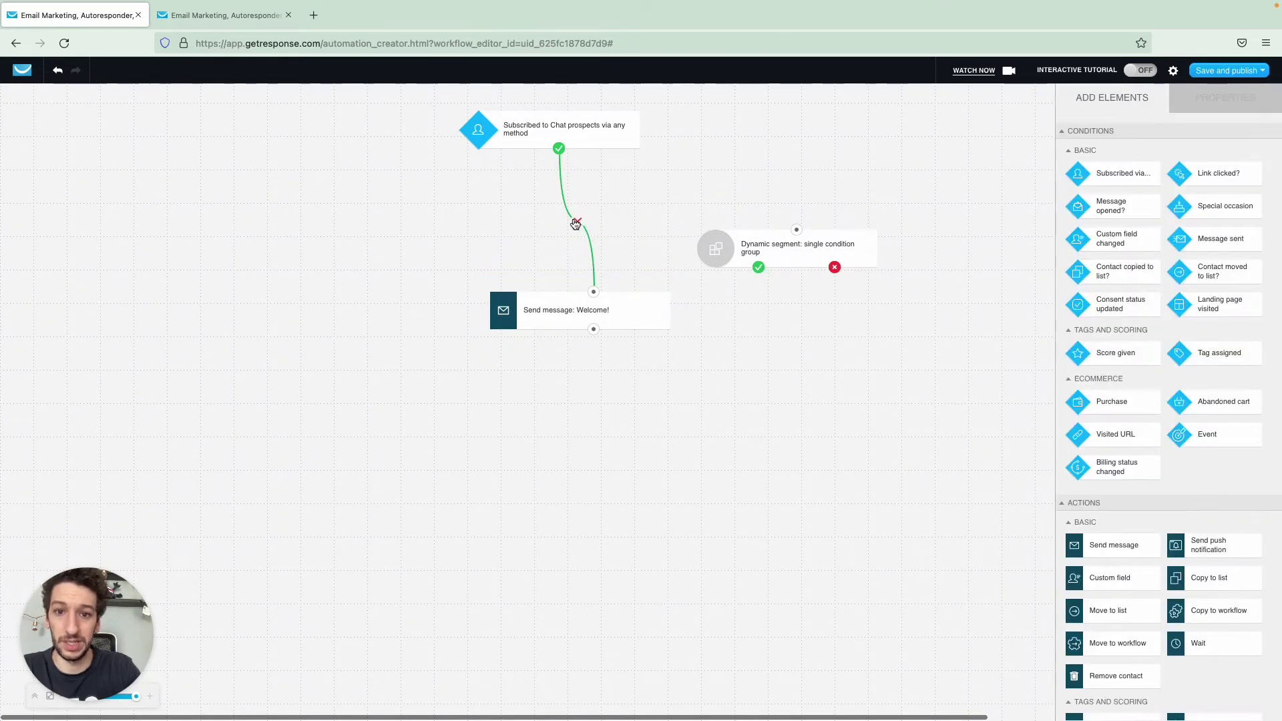
click(576, 223)
drag(714, 239, 542, 202)
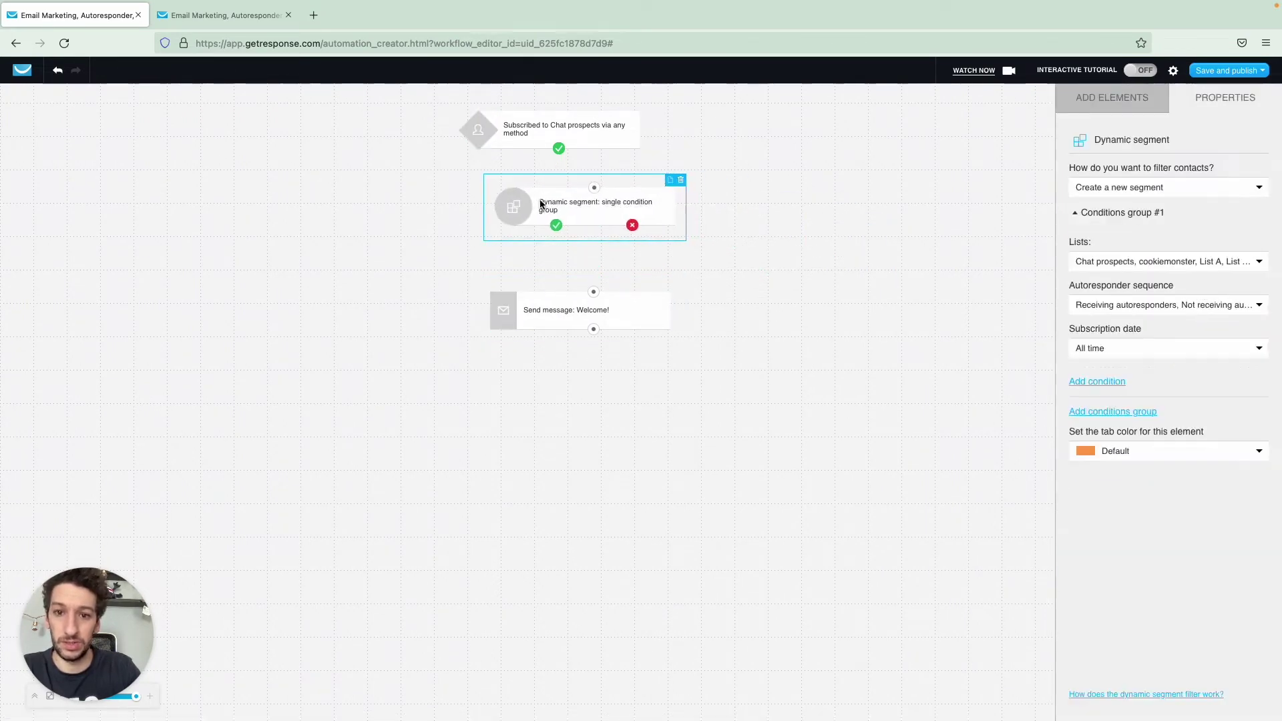
drag(558, 148, 593, 193)
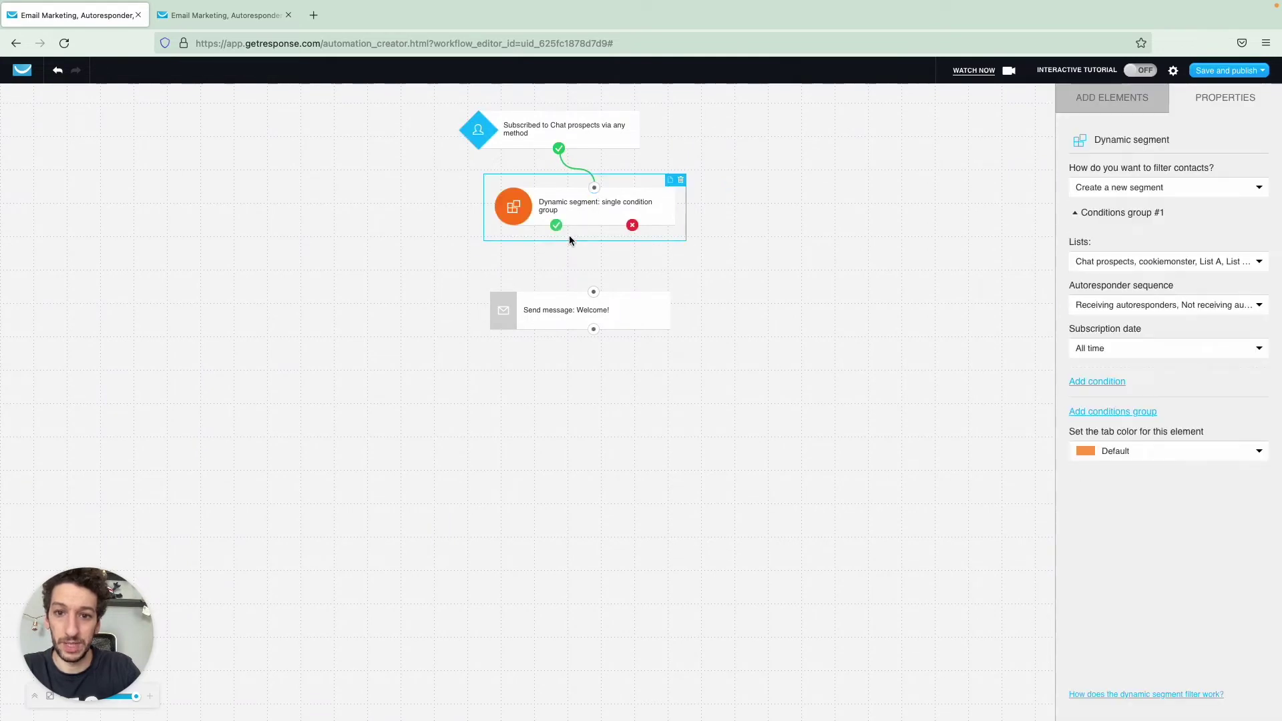
drag(557, 305, 492, 303)
drag(556, 225, 527, 290)
click(576, 218)
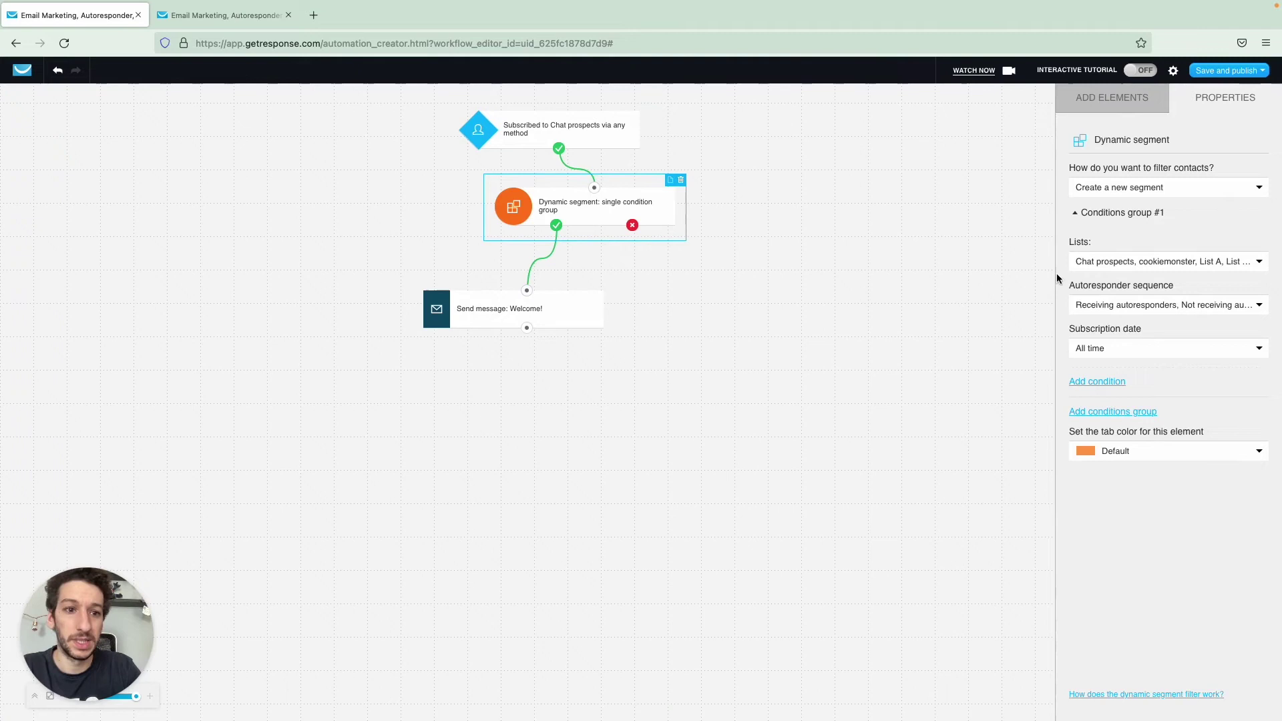
Set the filter to the saved segment 'People who want discounts' and nudge the Welcome! step left
click(1136, 191)
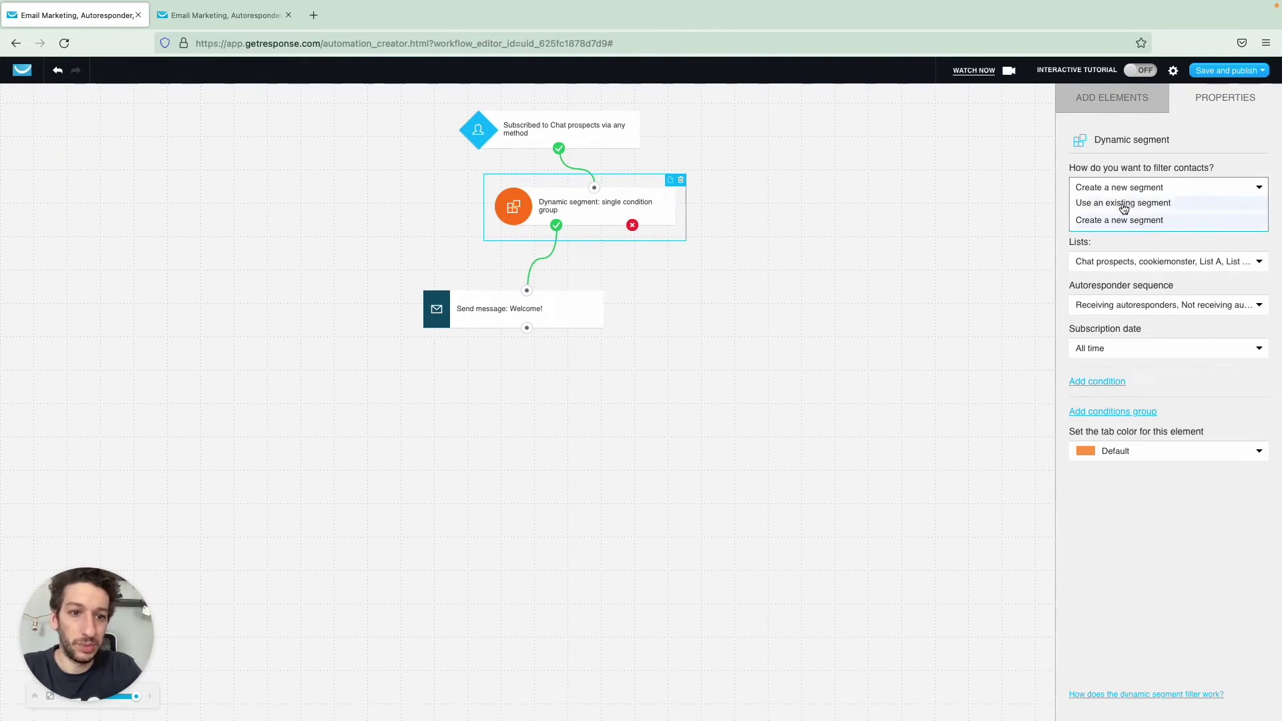
click(1124, 203)
click(1123, 214)
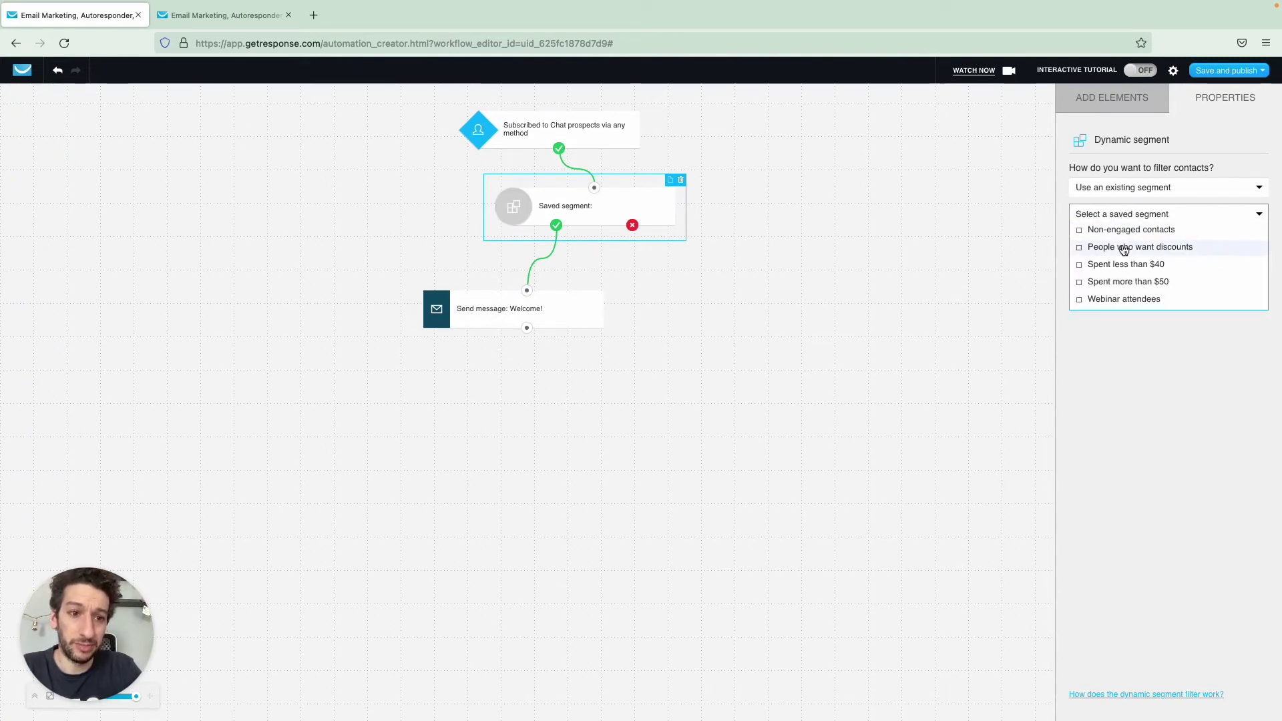
click(1121, 249)
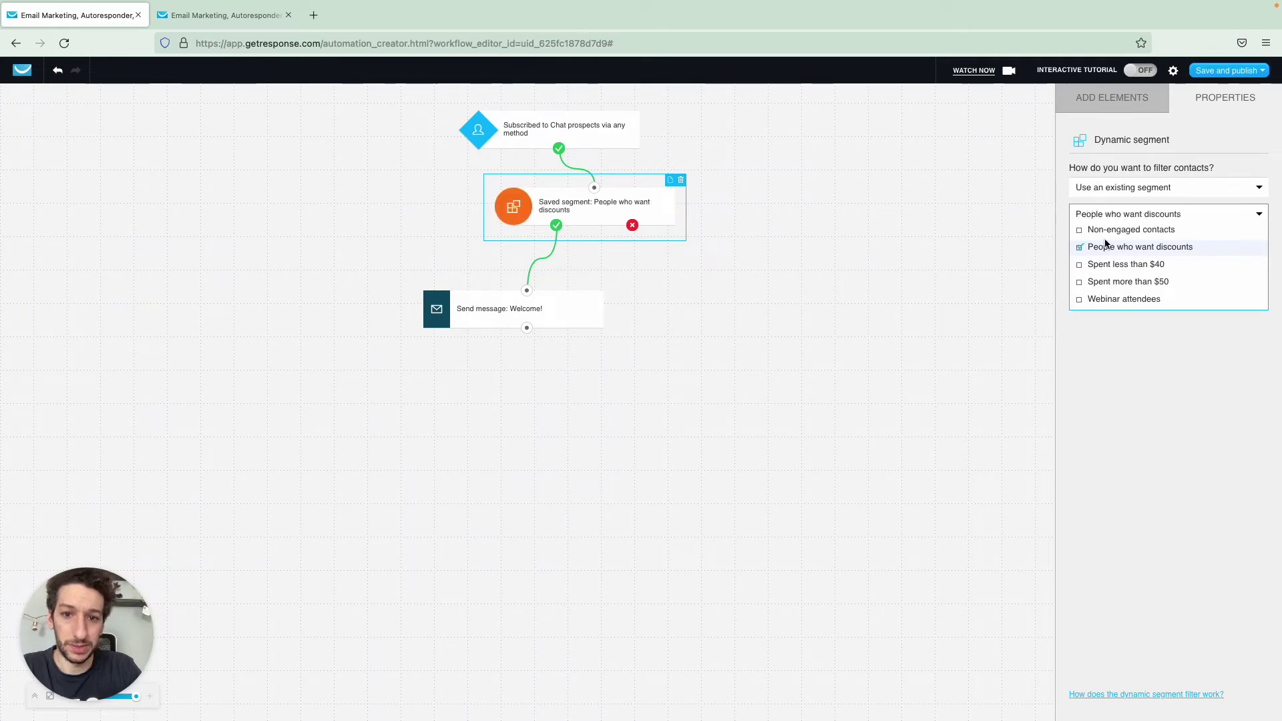
click(805, 301)
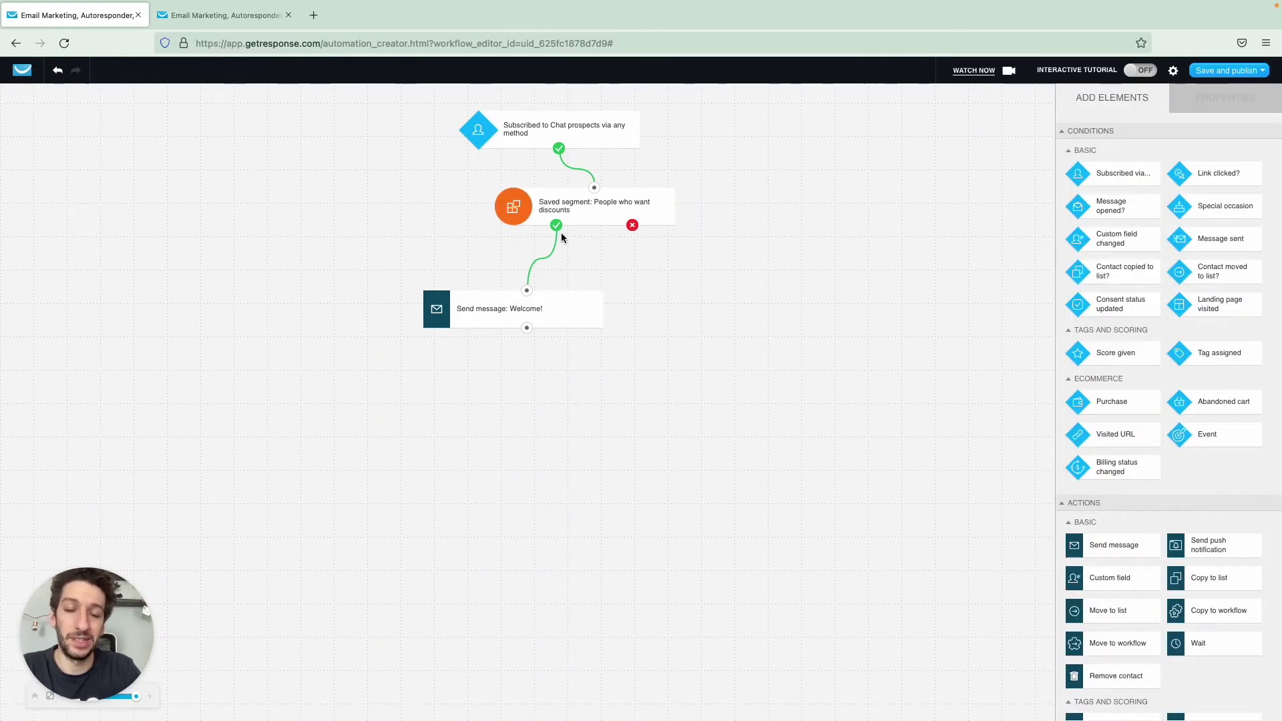
drag(558, 317, 532, 318)
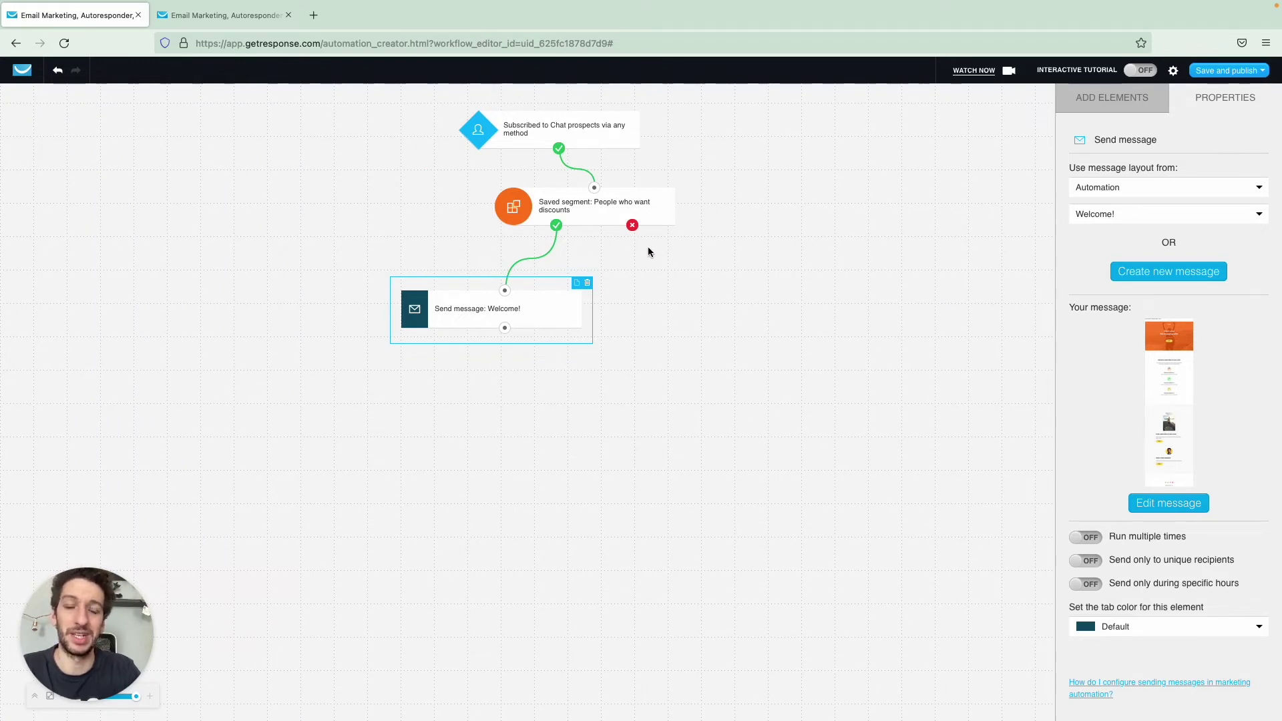
click(56, 72)
click(57, 72)
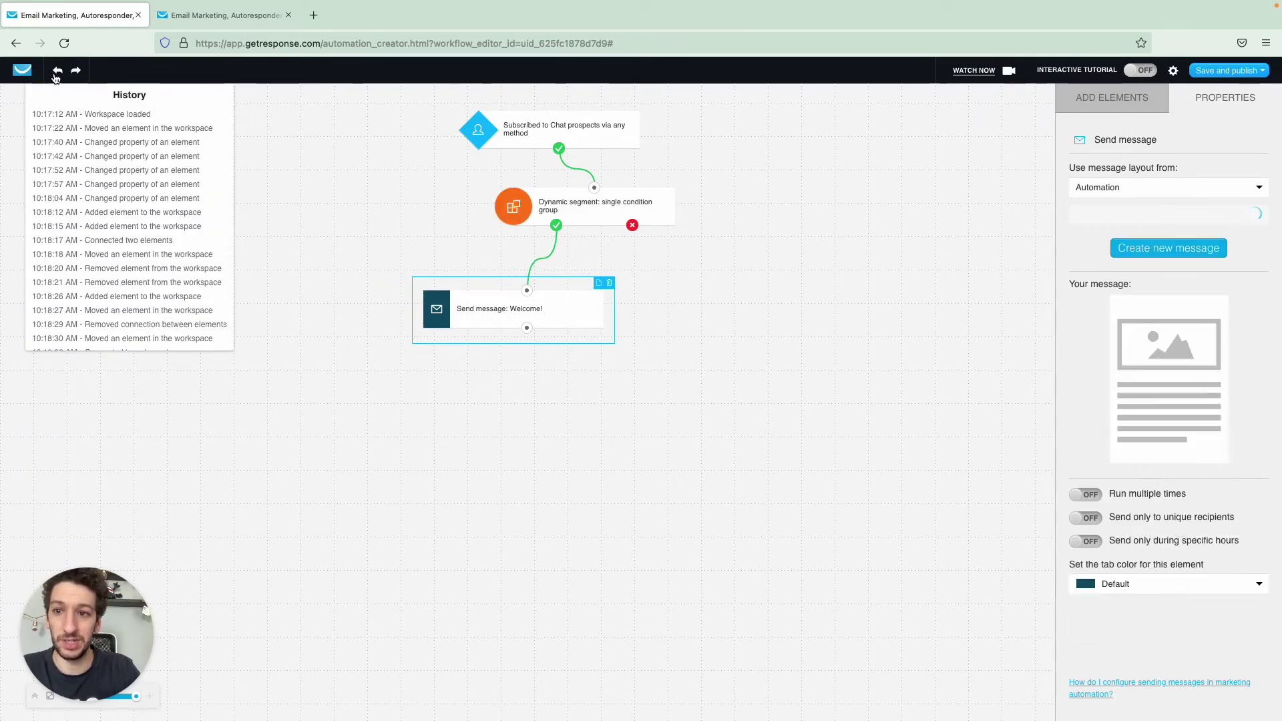
click(57, 73)
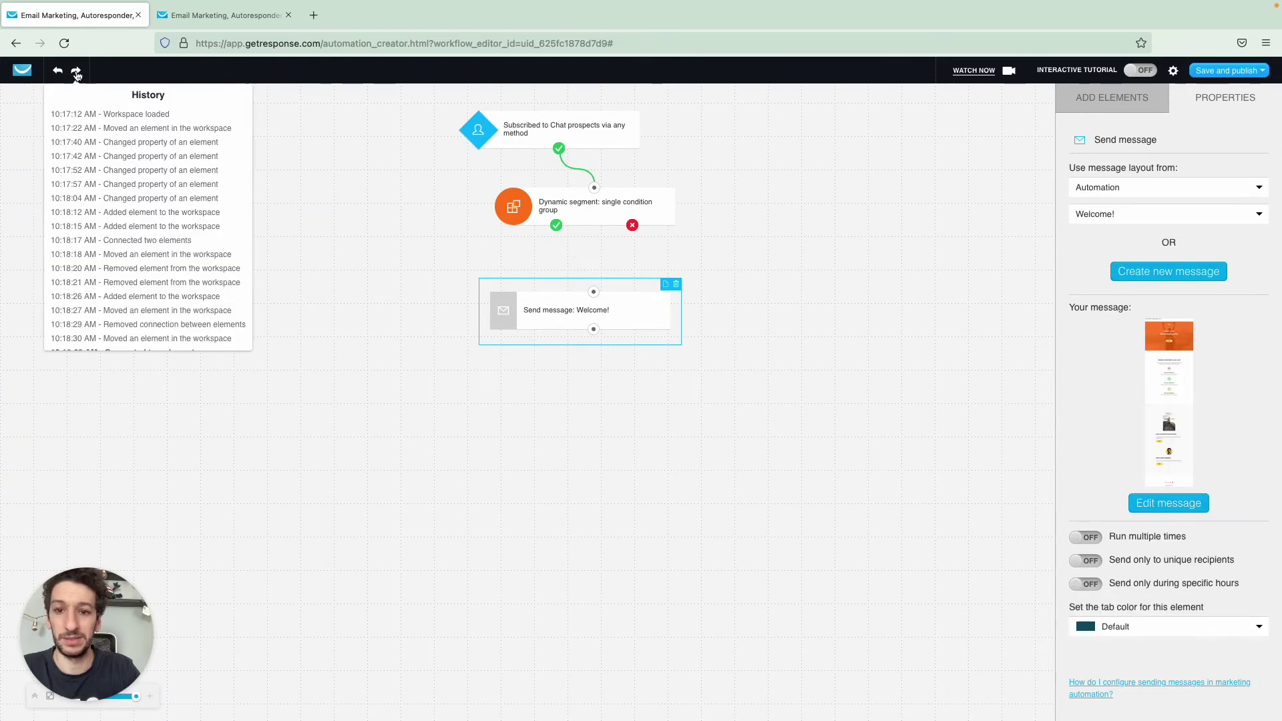
click(76, 71)
click(76, 71)
click(76, 71)
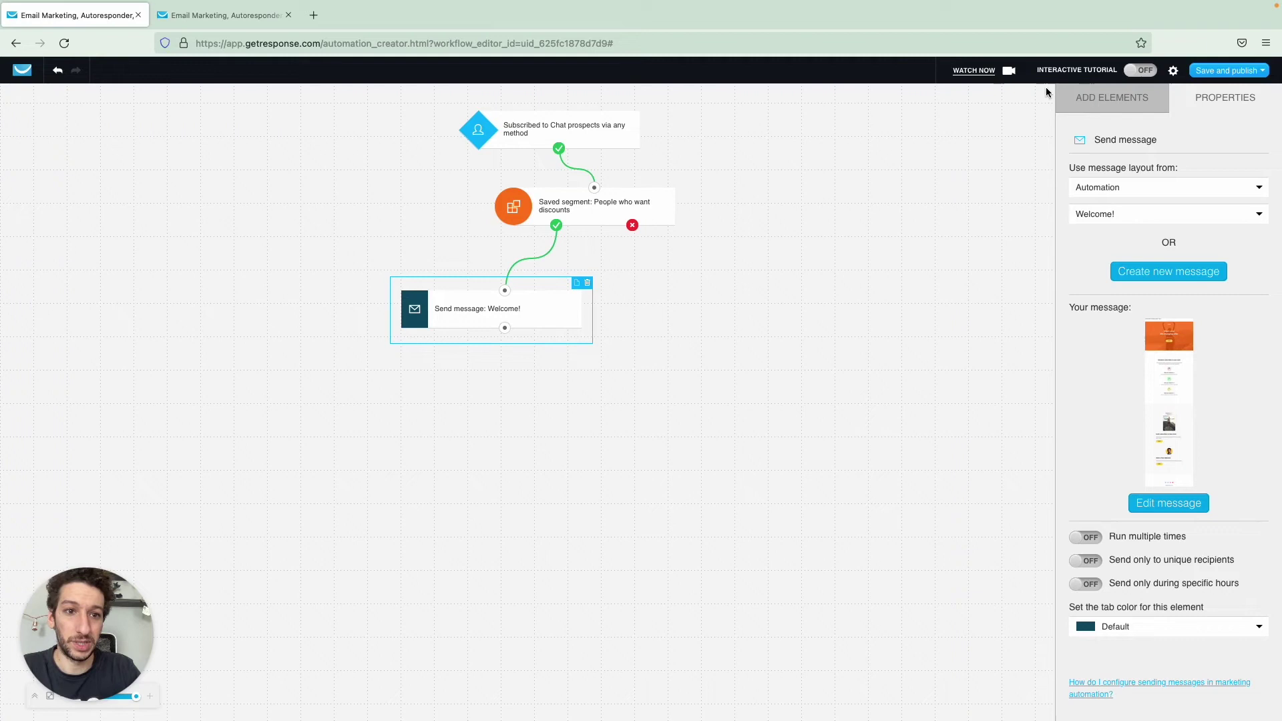
click(1173, 71)
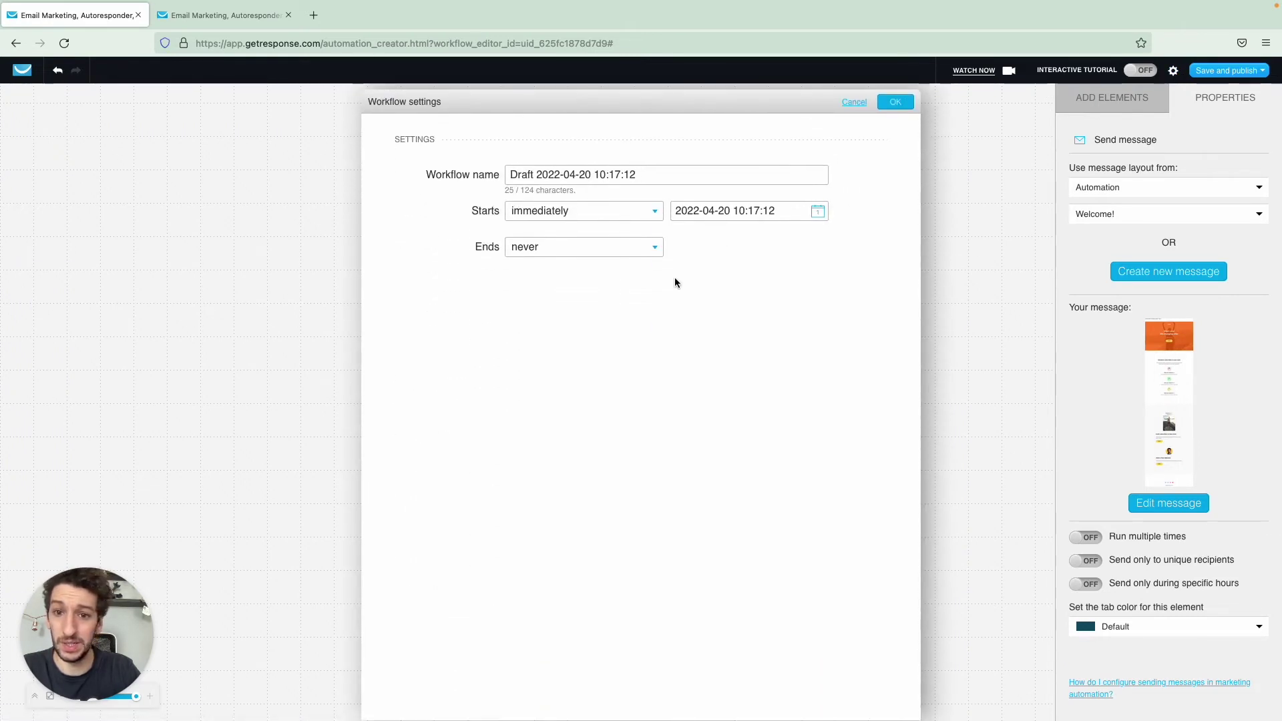
triple_click(638, 173)
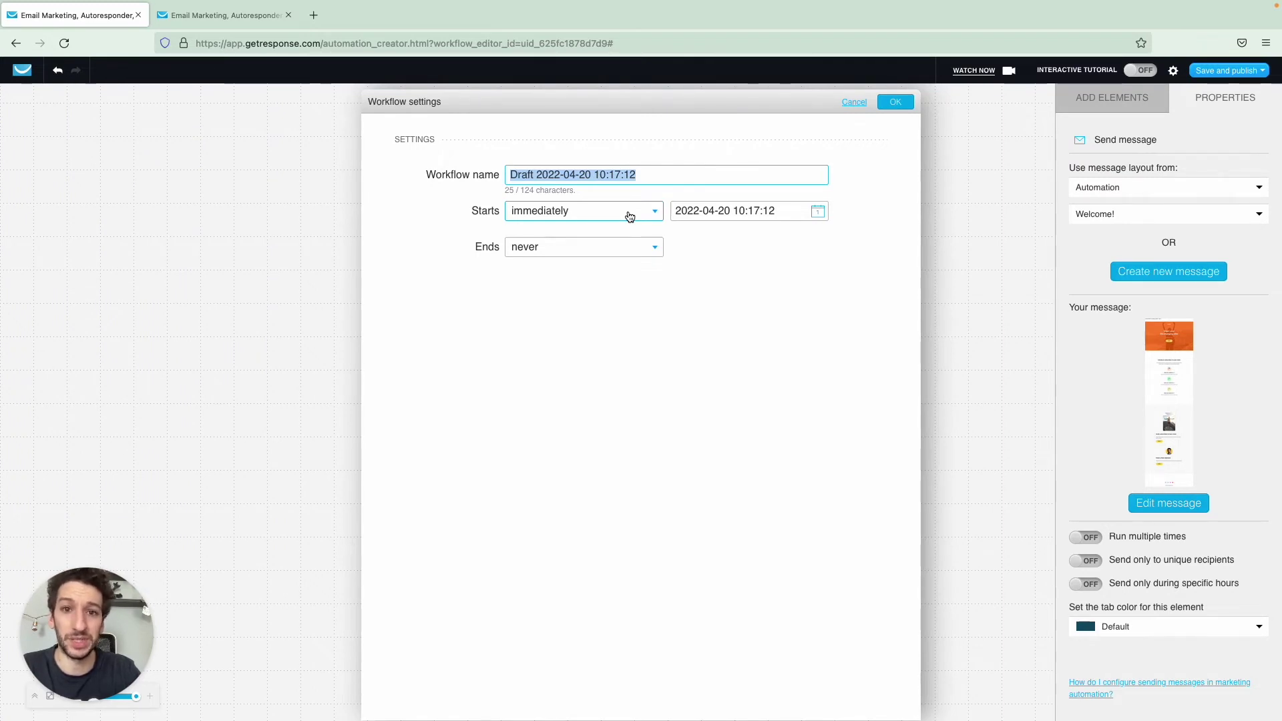
click(517, 247)
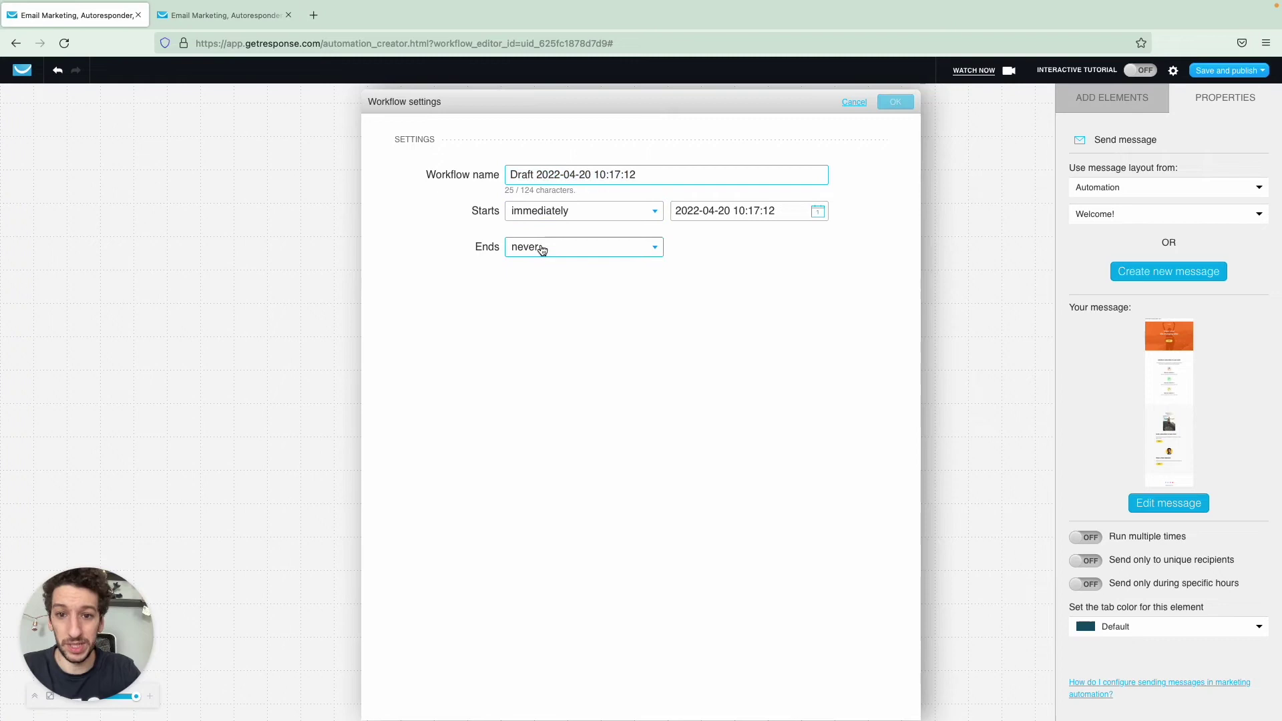
click(754, 233)
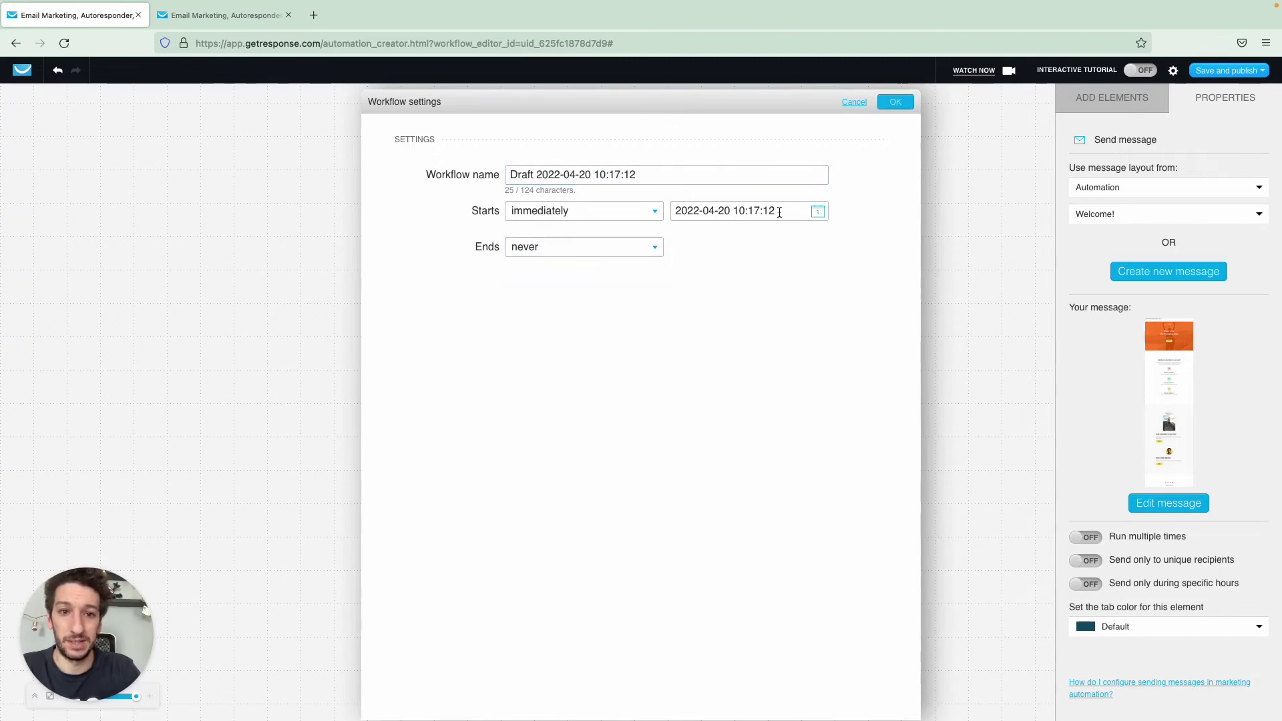
click(895, 104)
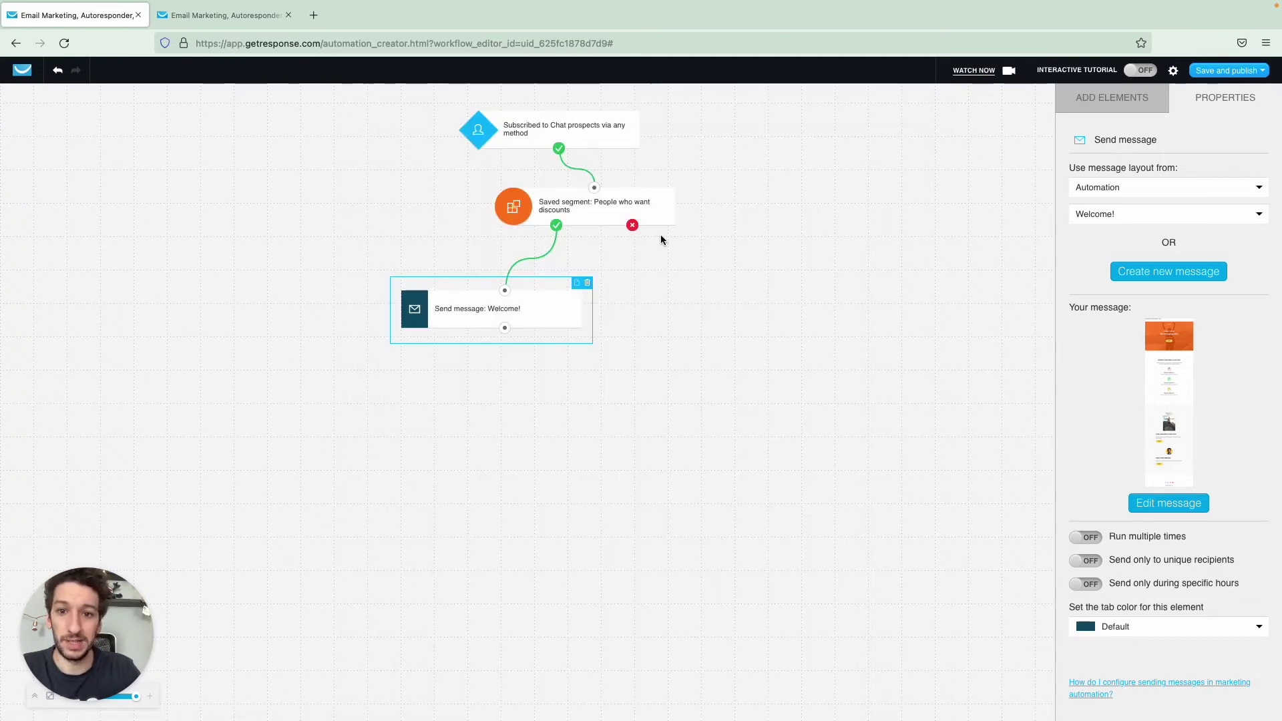
Save and publish the workflow, then go to the list of all workflows
click(1215, 73)
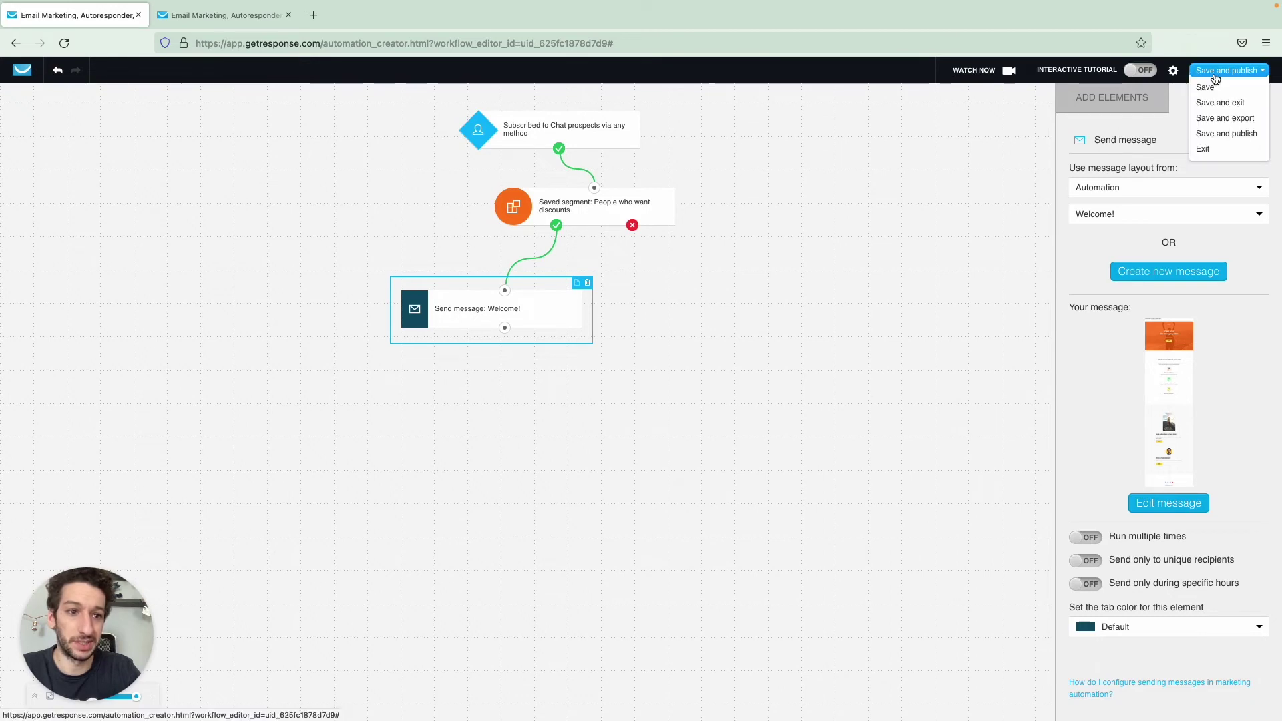
click(1220, 136)
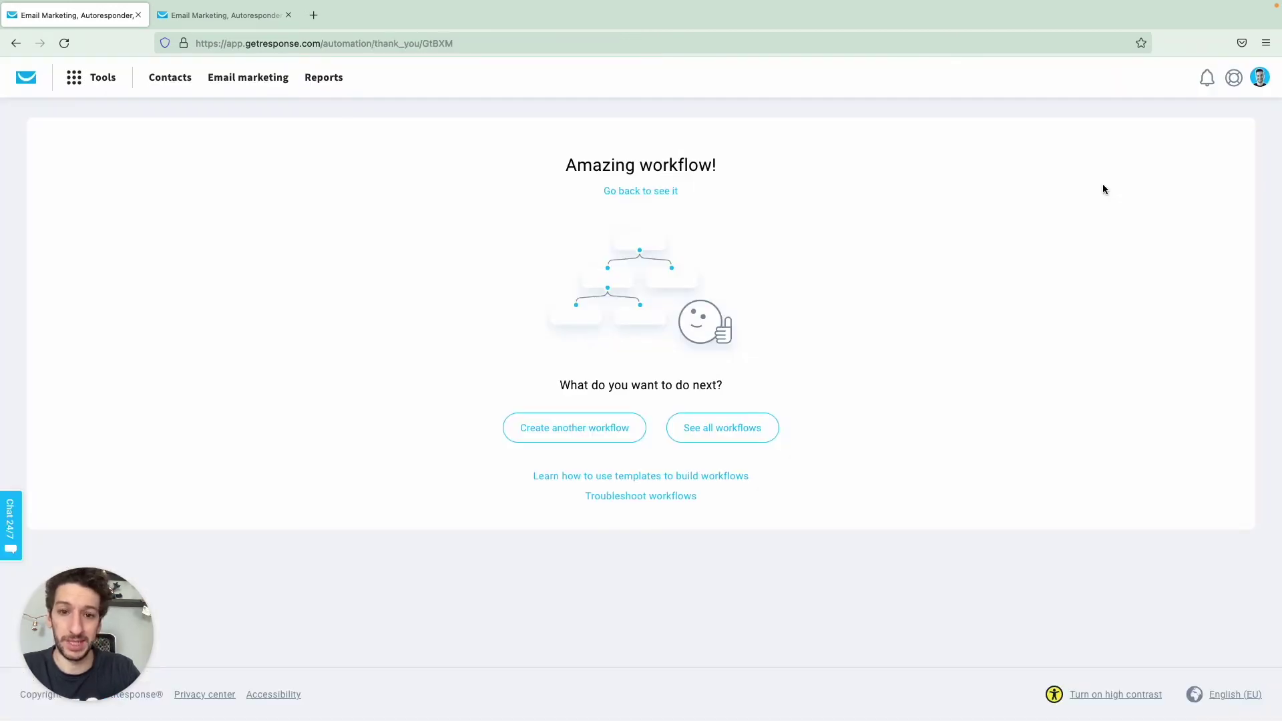
click(716, 438)
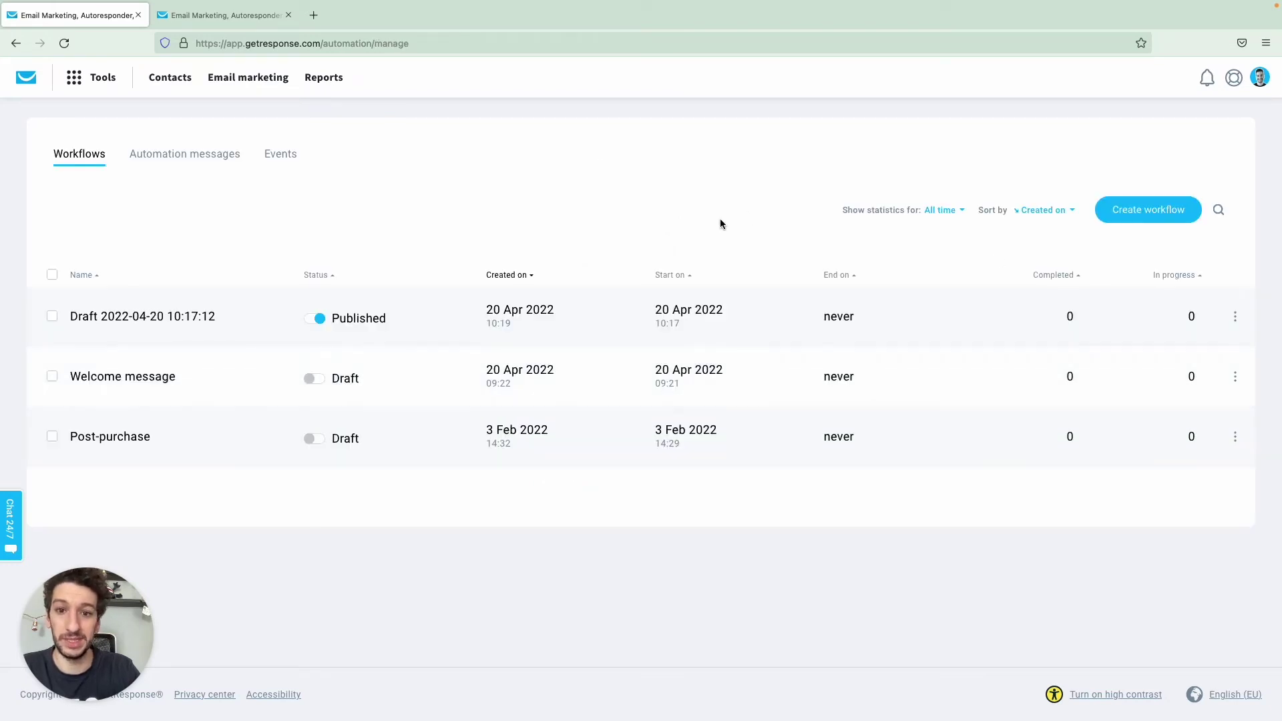
Toggle the new workflow off and back on to Published, then dismiss its actions menu
click(319, 322)
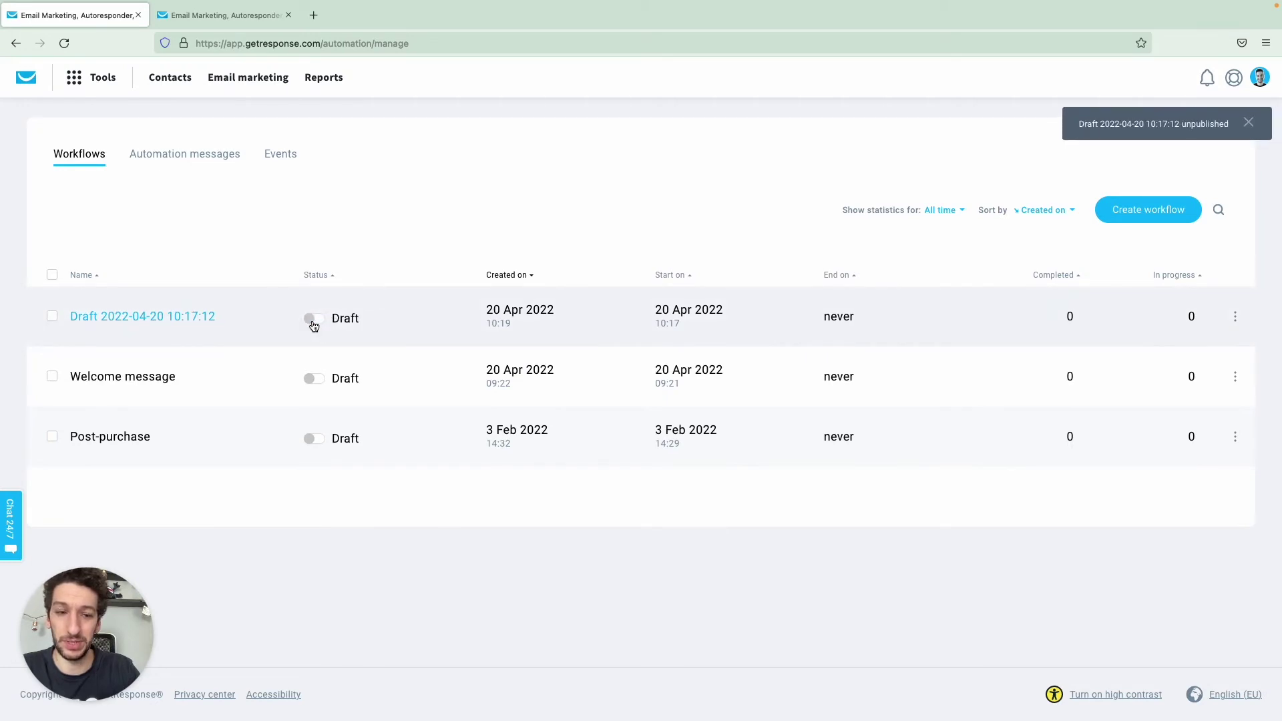
click(311, 322)
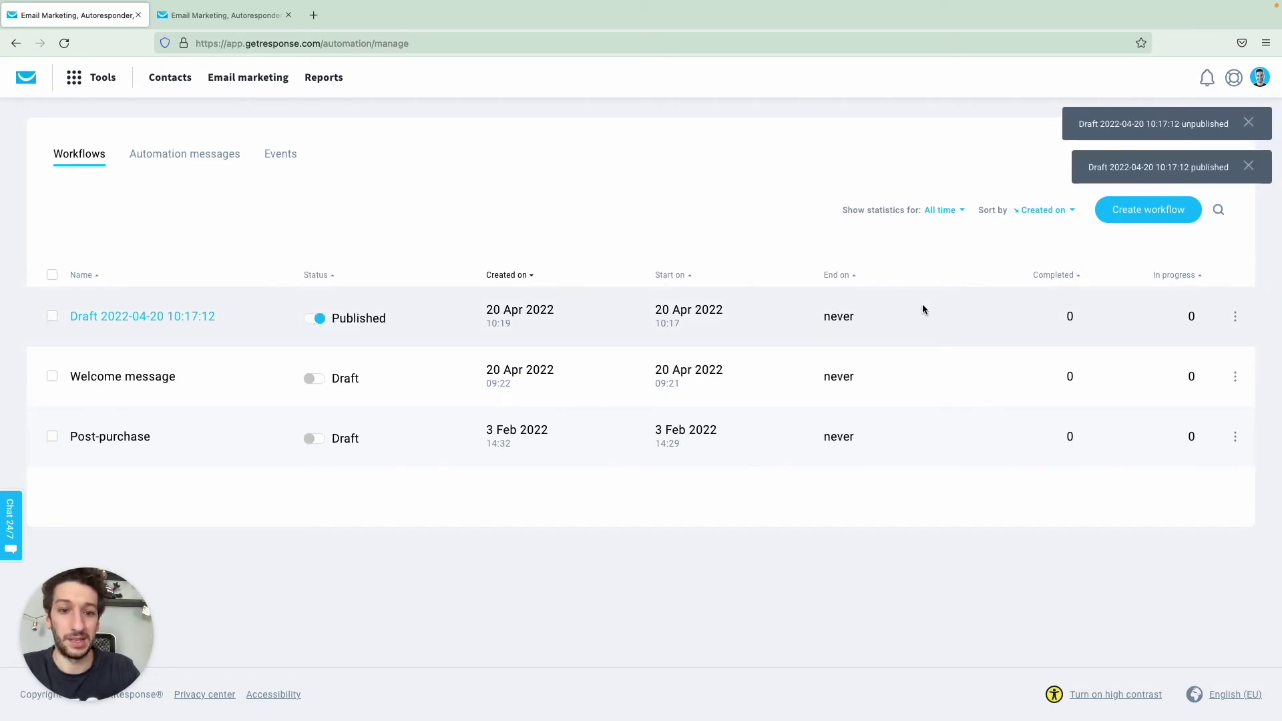
click(1235, 318)
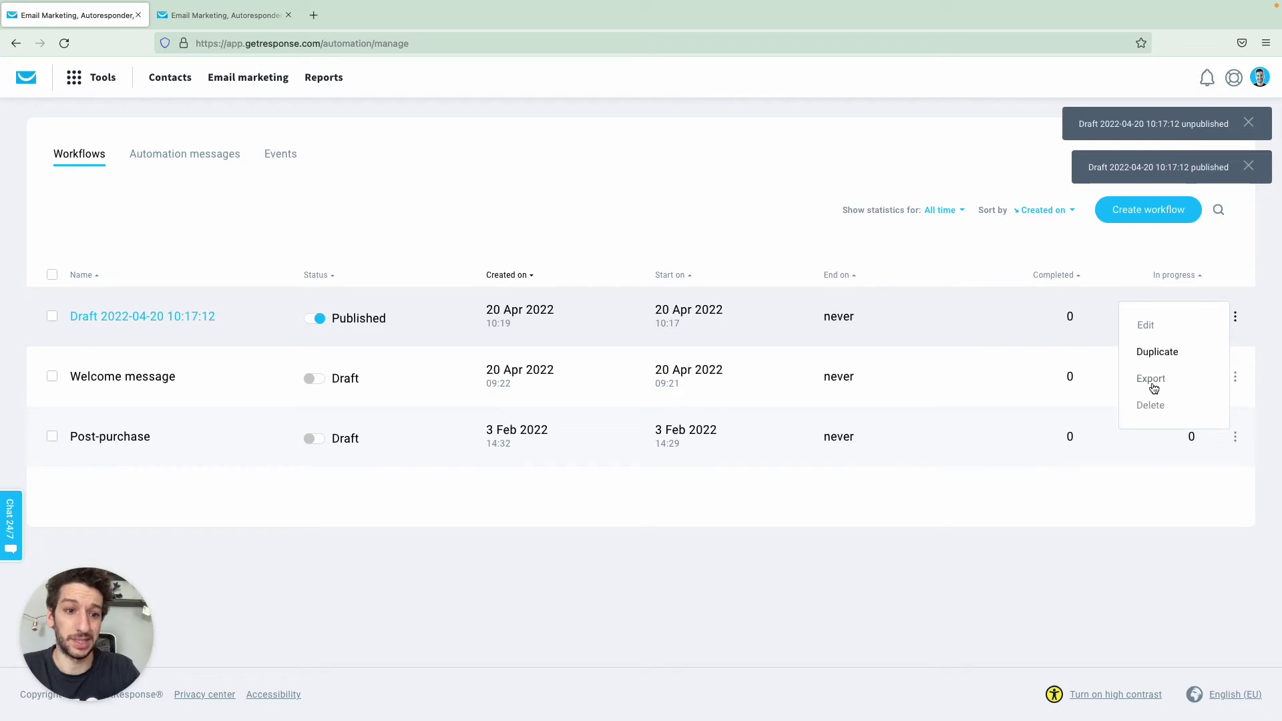
click(815, 363)
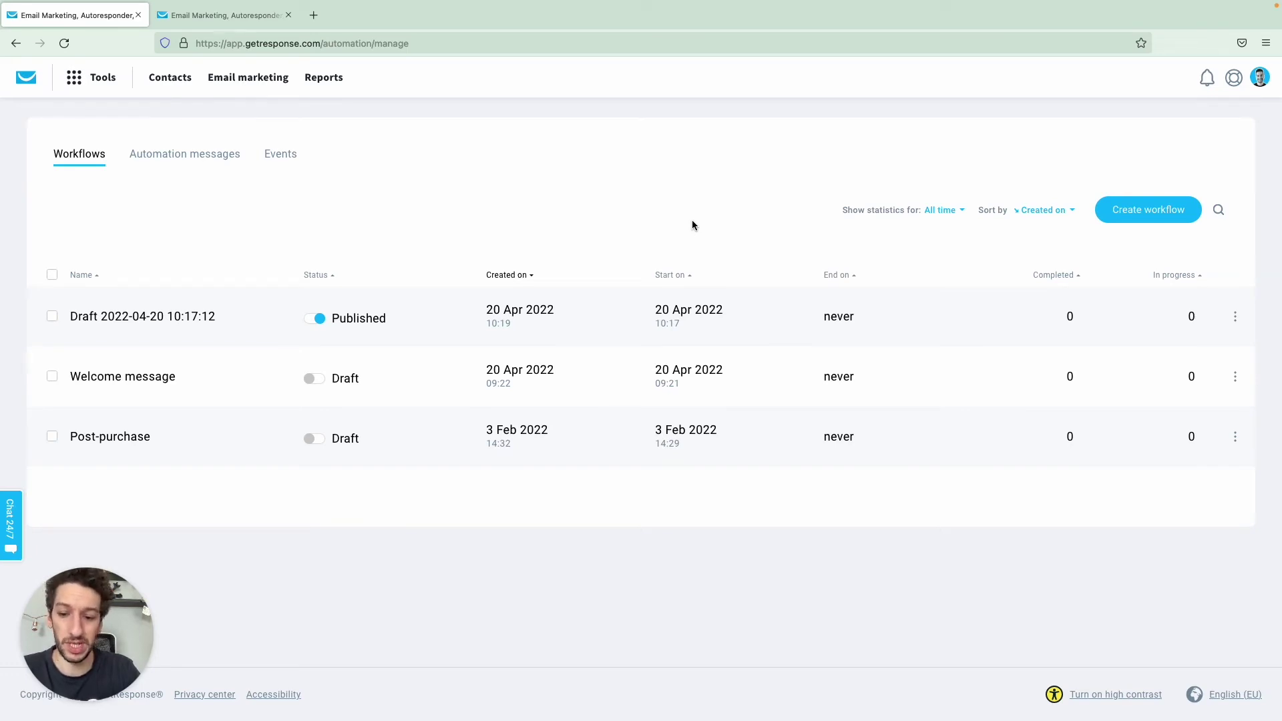
In the example workflow tab, inspect the purchase trigger and the 'Spent less than $40' and 'Spent more than $50' conditions
key(ctrl+Tab)
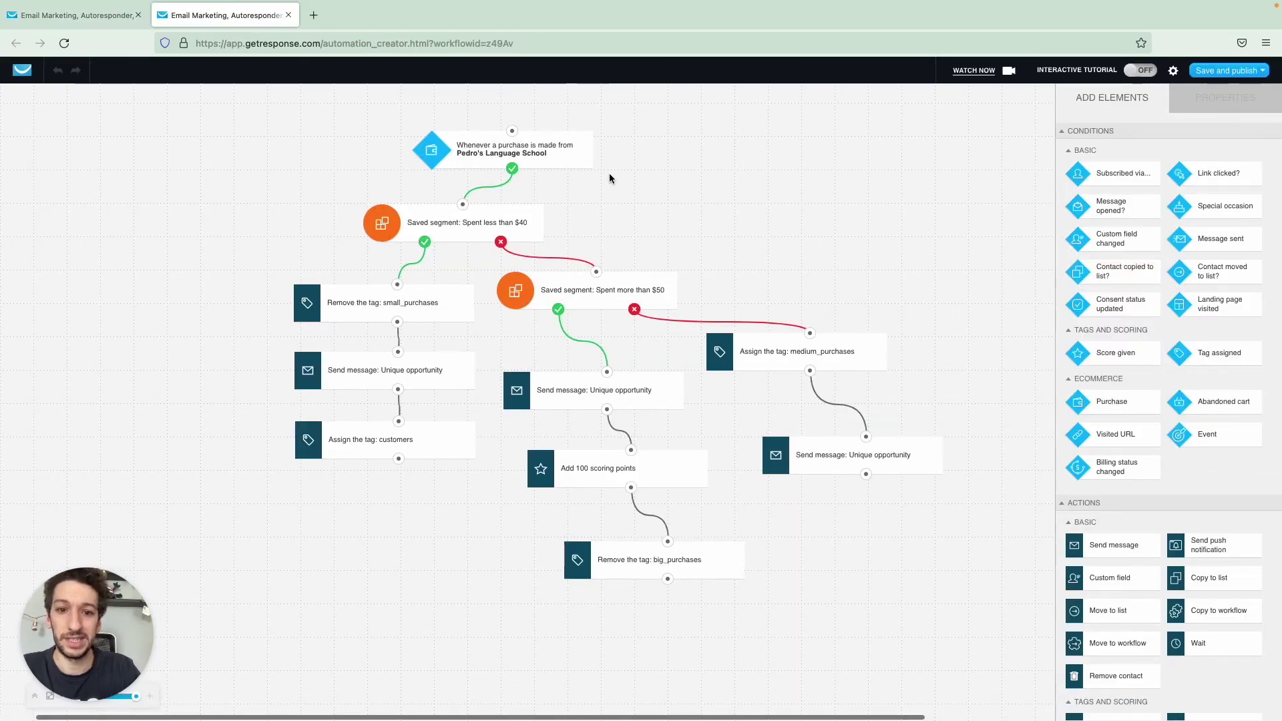
scroll(609, 174, right, 1)
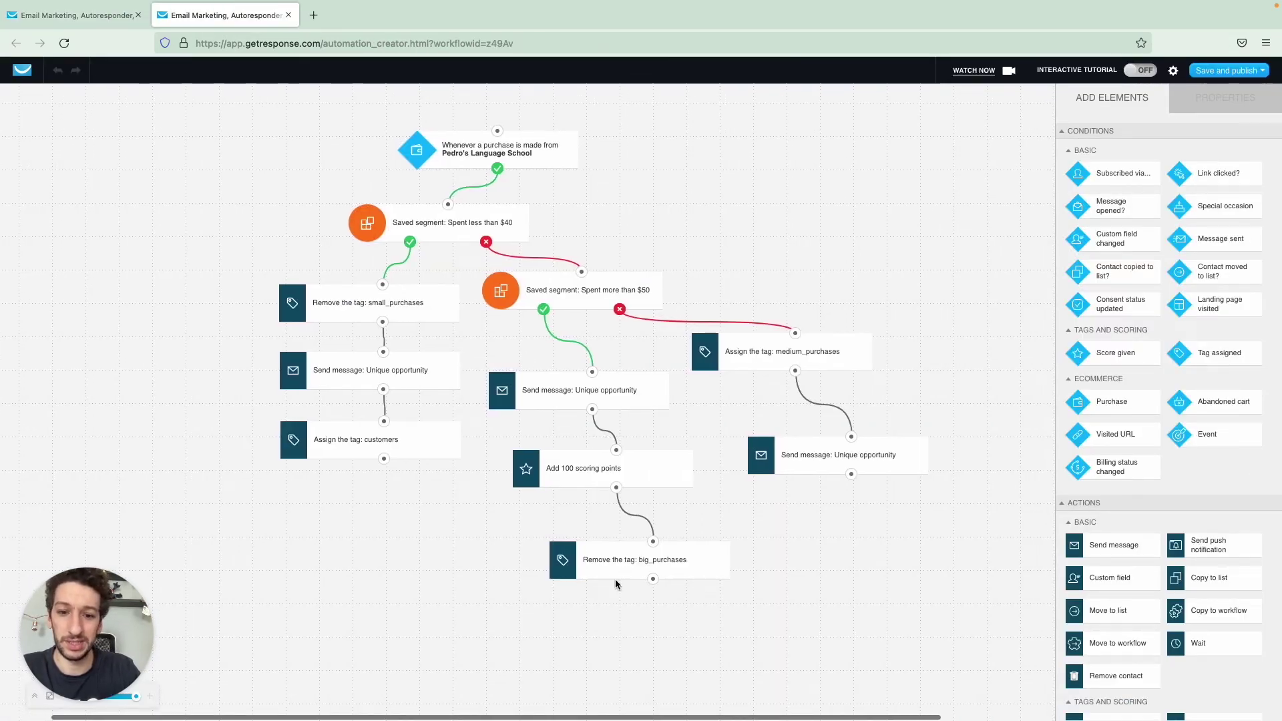
click(537, 172)
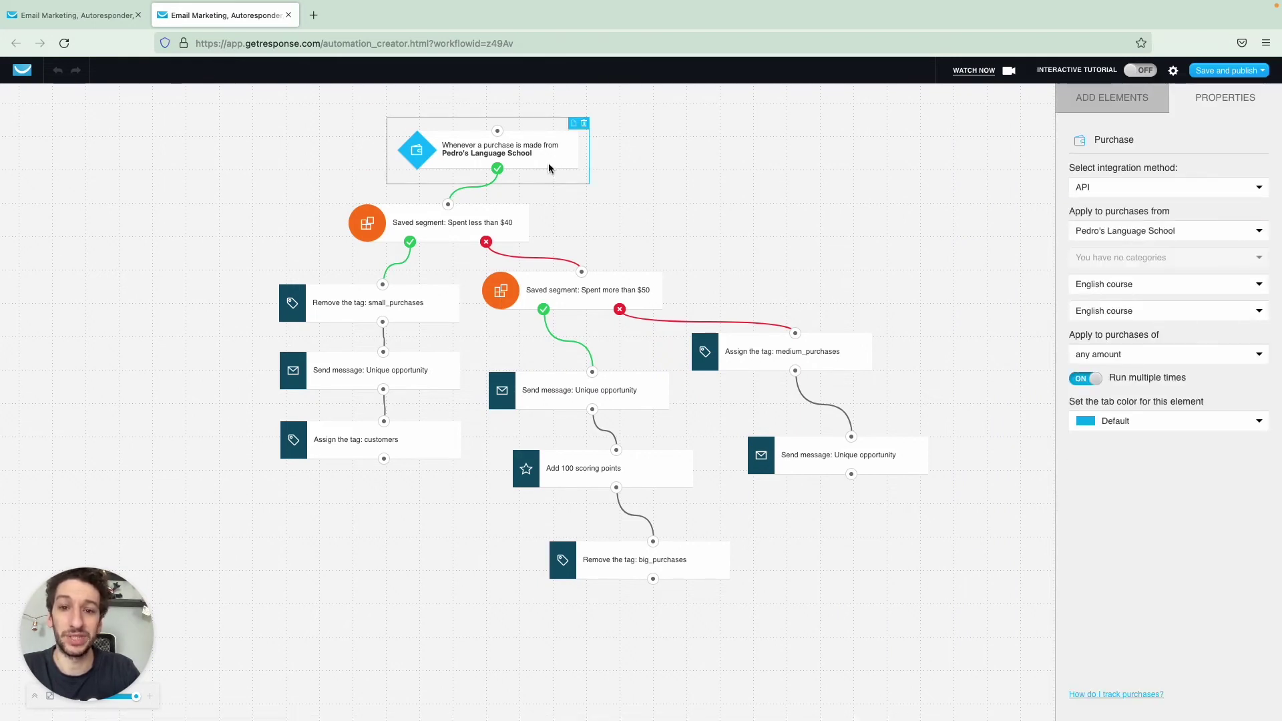
click(481, 226)
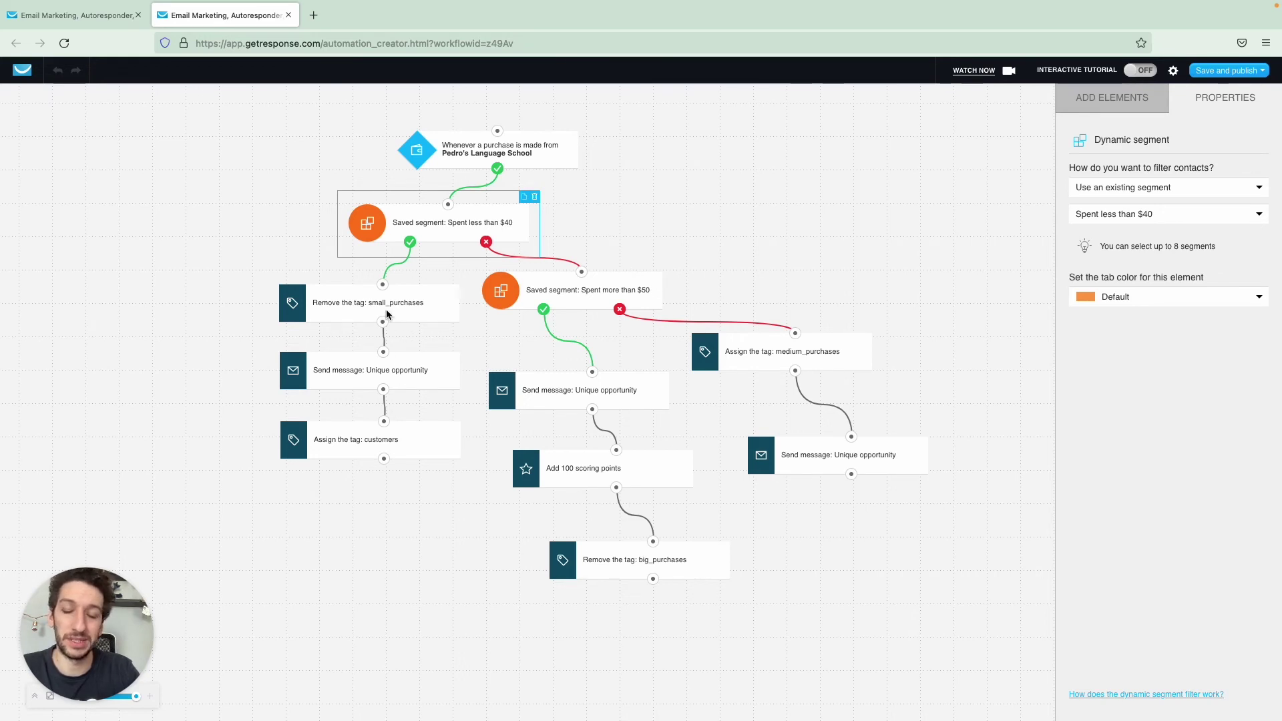
click(599, 300)
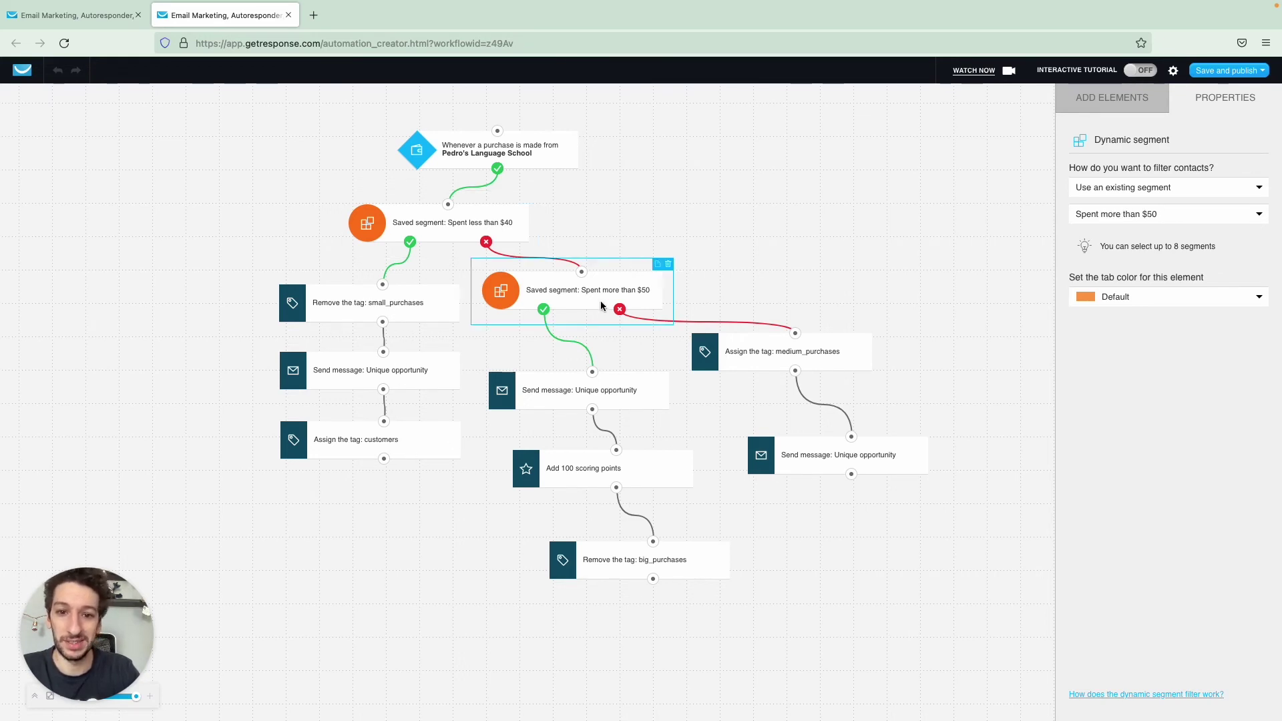
click(459, 245)
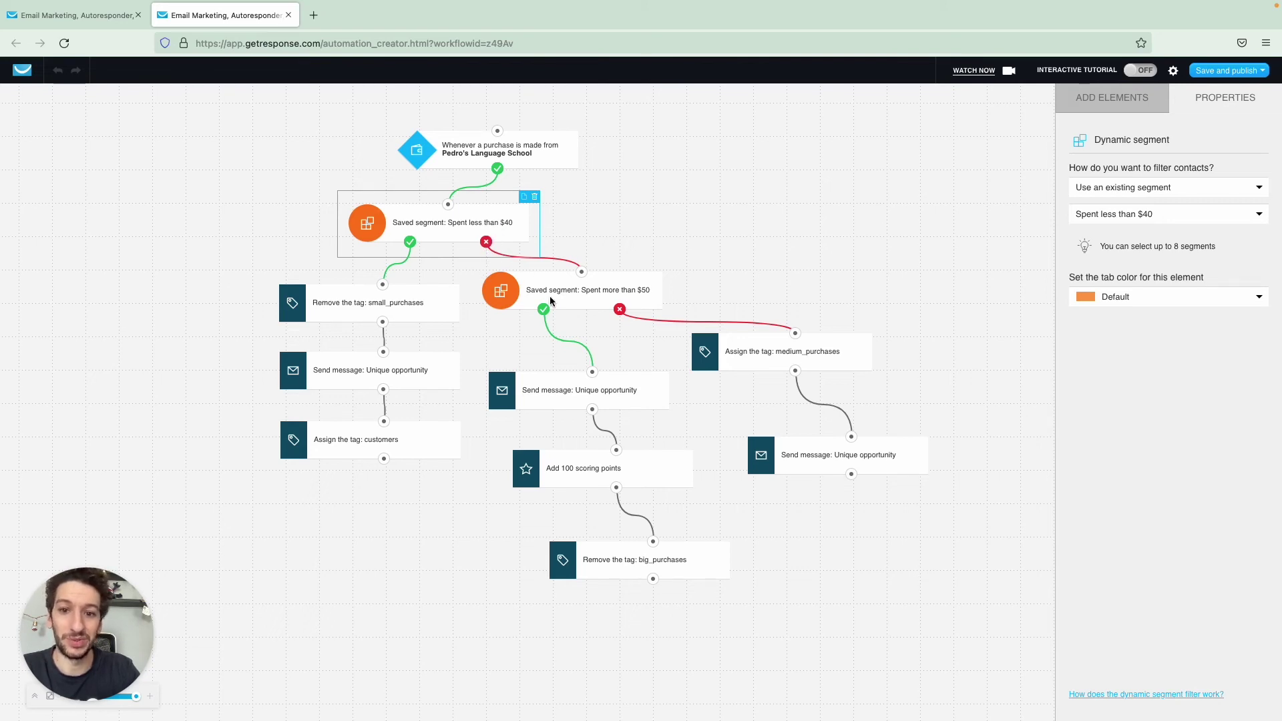
click(585, 302)
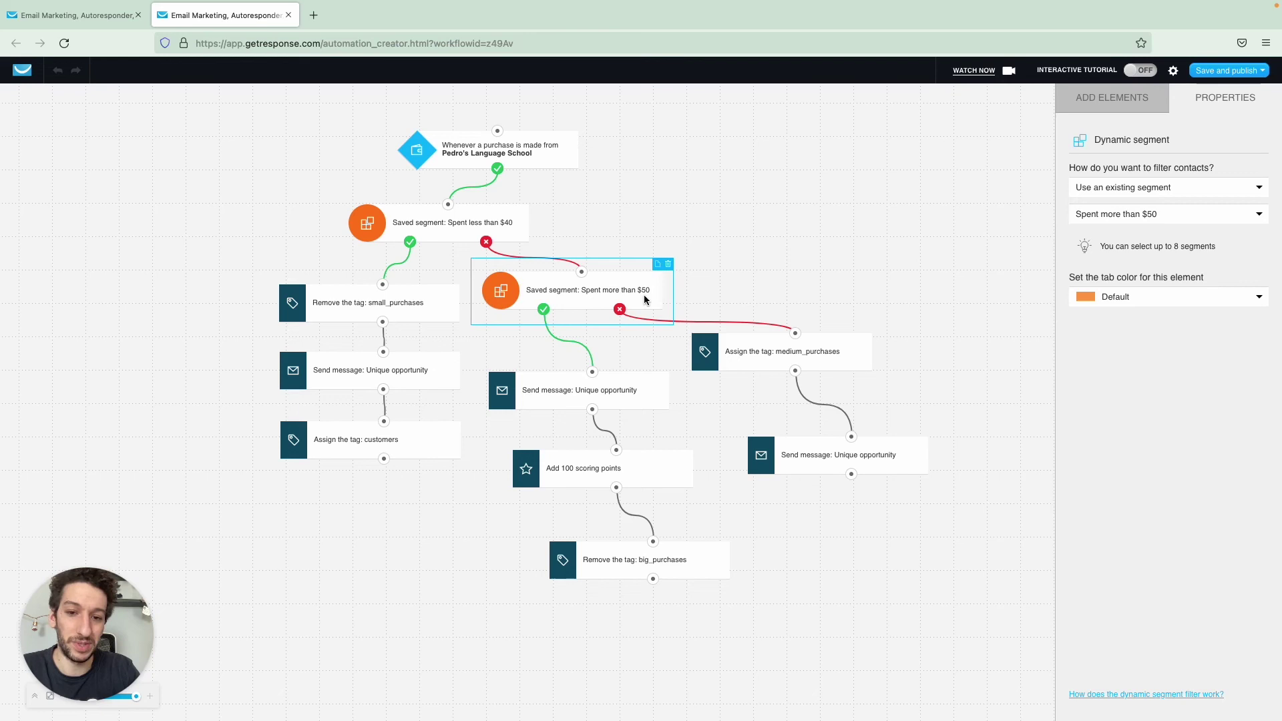